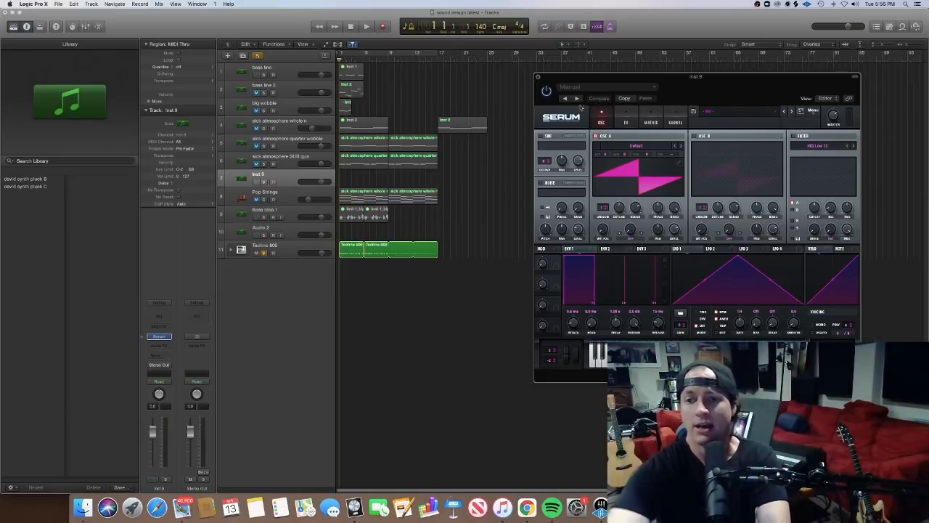
Copy the two sick atmosphere quarter regions onto the Inst 9 track and solo that track
left_click_drag(776, 89, 690, 95)
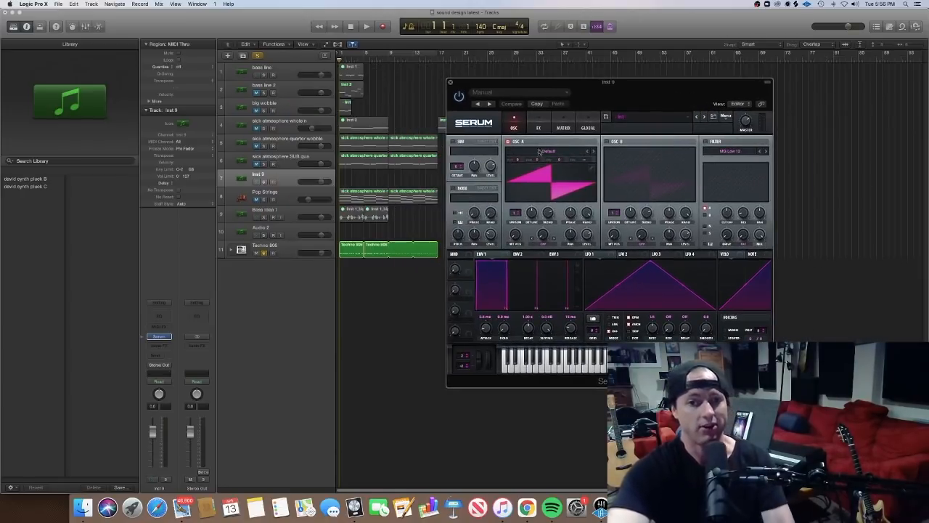
left_click_drag(364, 174, 400, 179)
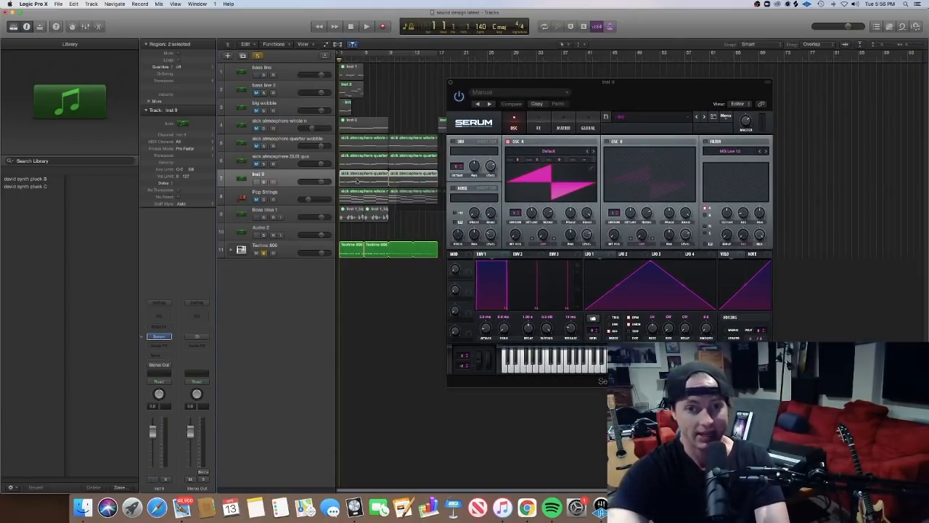
left_click(264, 181)
mouse_move(309, 253)
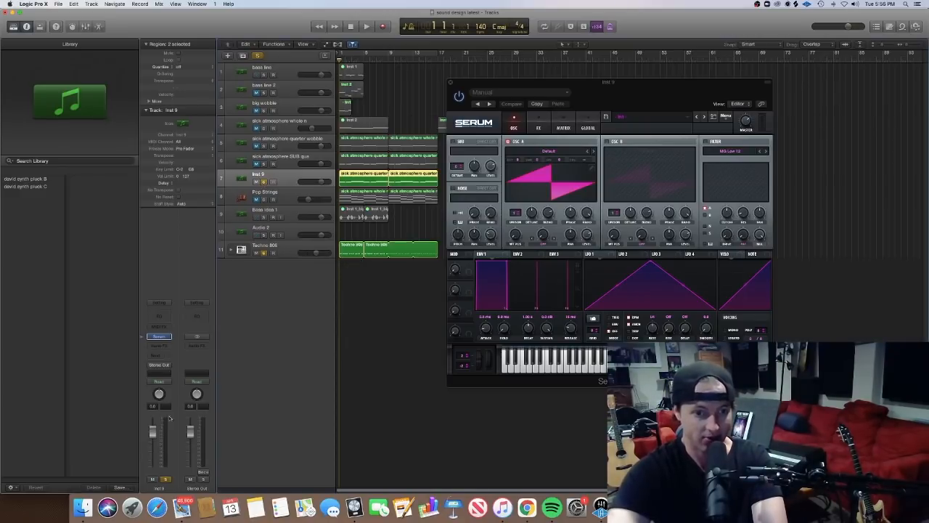
Audition the soloed Inst 9 part and show its notes in the piano roll
key("space")
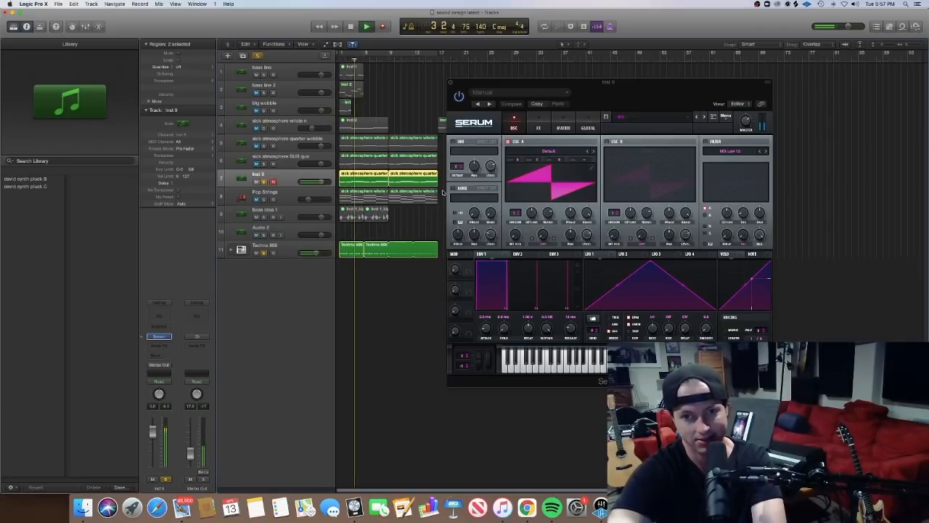
key("p")
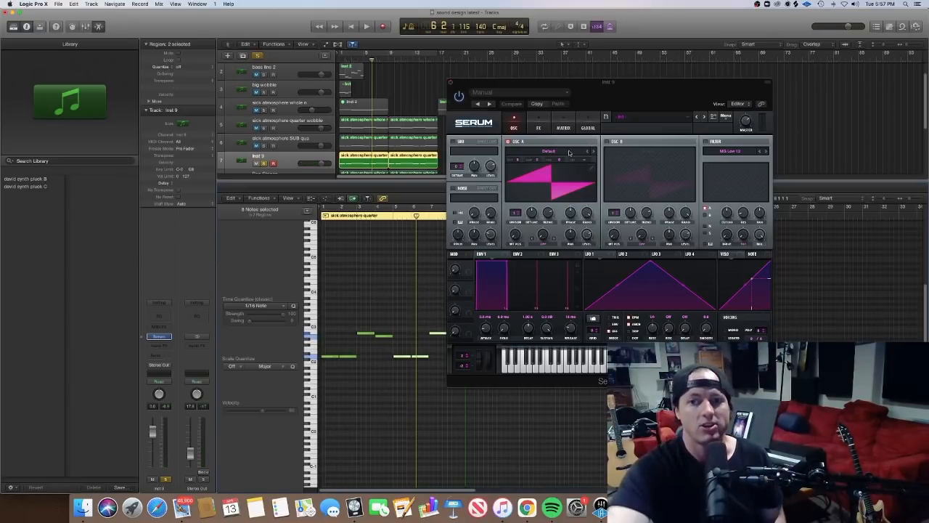
Replace oscillator A's default wavetable with a Saw wavetable from the Serum library
left_click(570, 152)
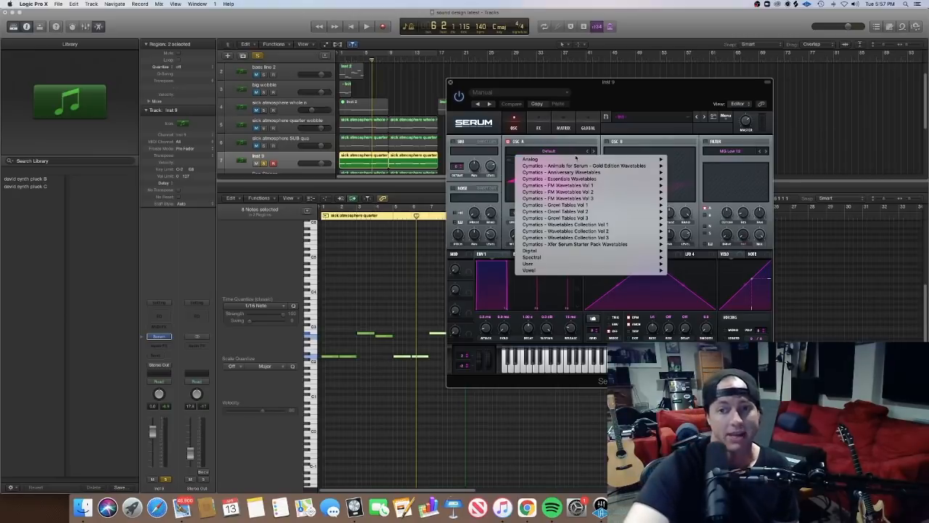
mouse_move(572, 159)
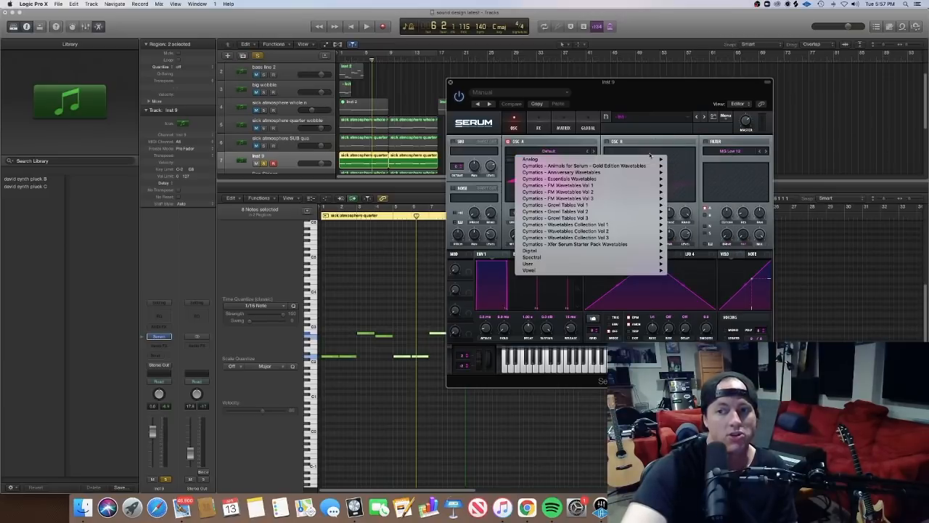
mouse_move(653, 161)
left_click(693, 238)
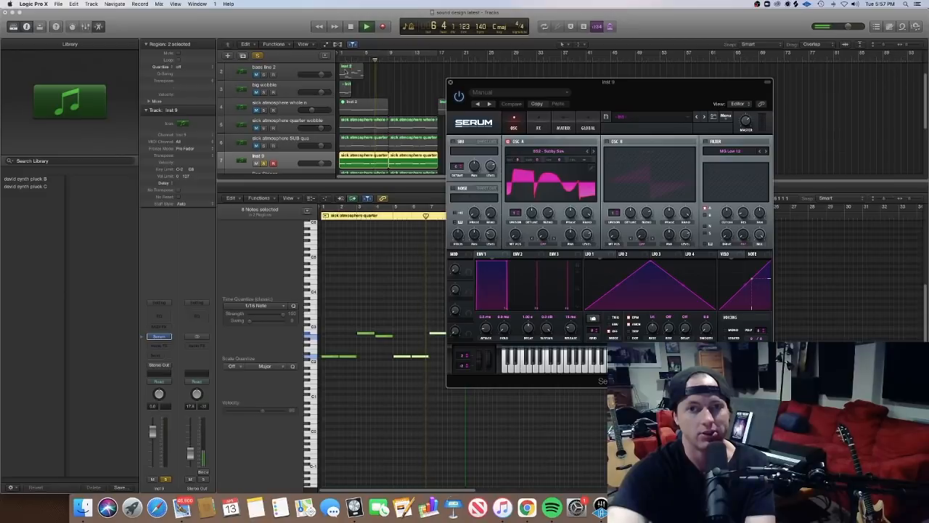
Loop playback over the Inst 9 regions from bar 1 to bar 17 and close the piano roll
left_click(265, 164)
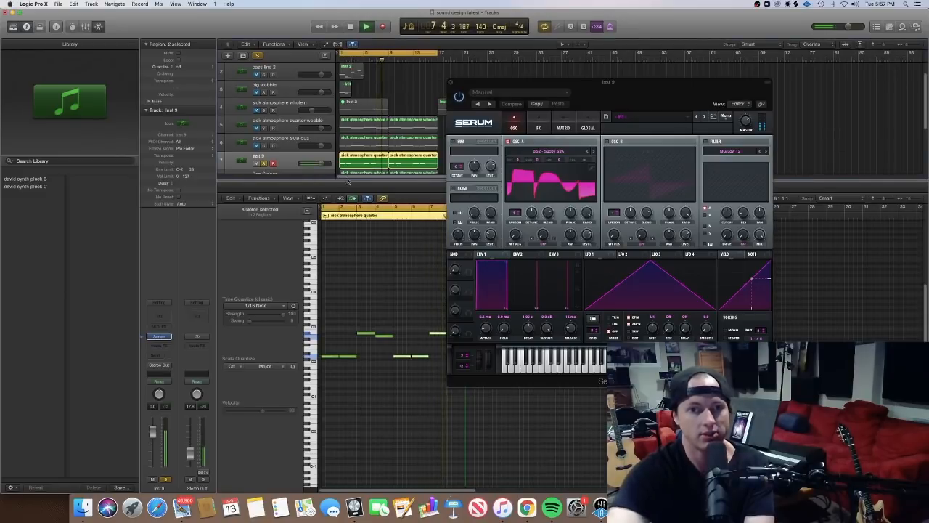
key("e")
left_click(568, 219)
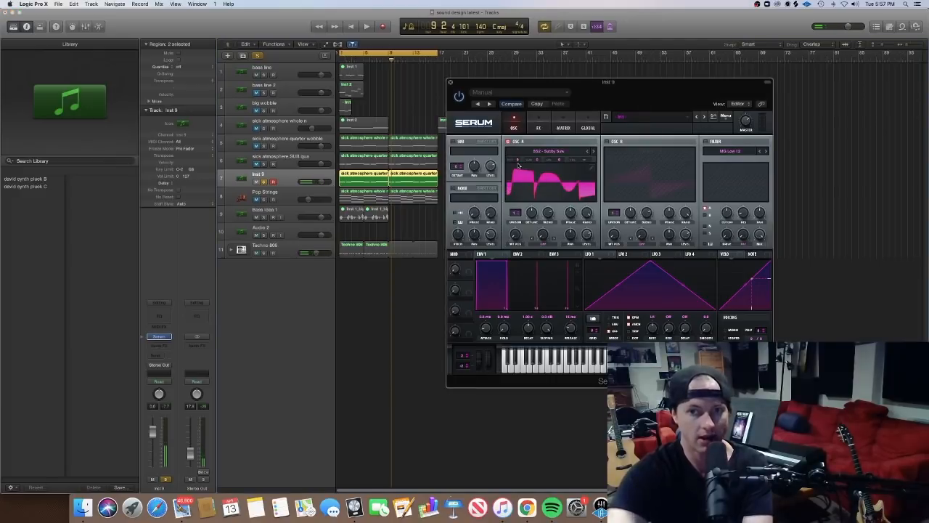
Play the loop from the start and set oscillator A's octave to -1
key("Return")
key("space")
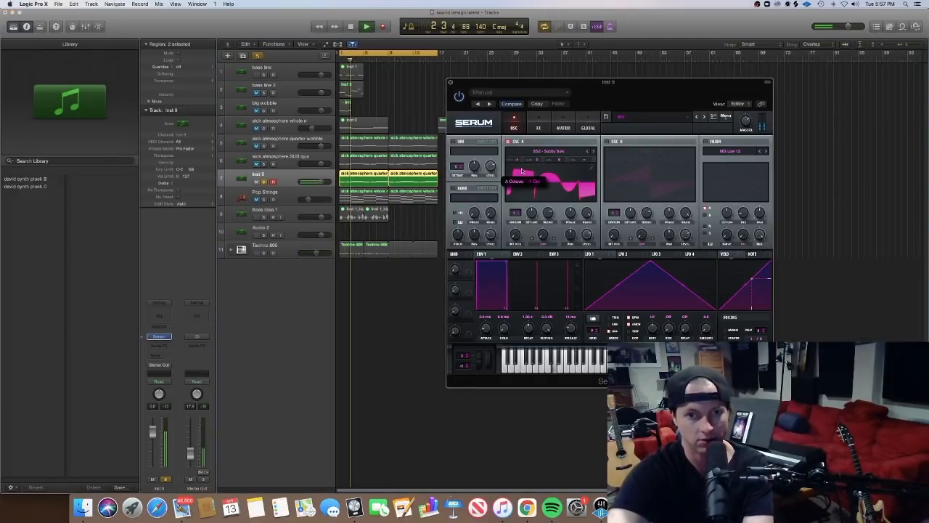
Enable oscillator B and load the Cymatics - Blaze wavetable from Cymatics - Growl Tables Vol 2
left_click(607, 142)
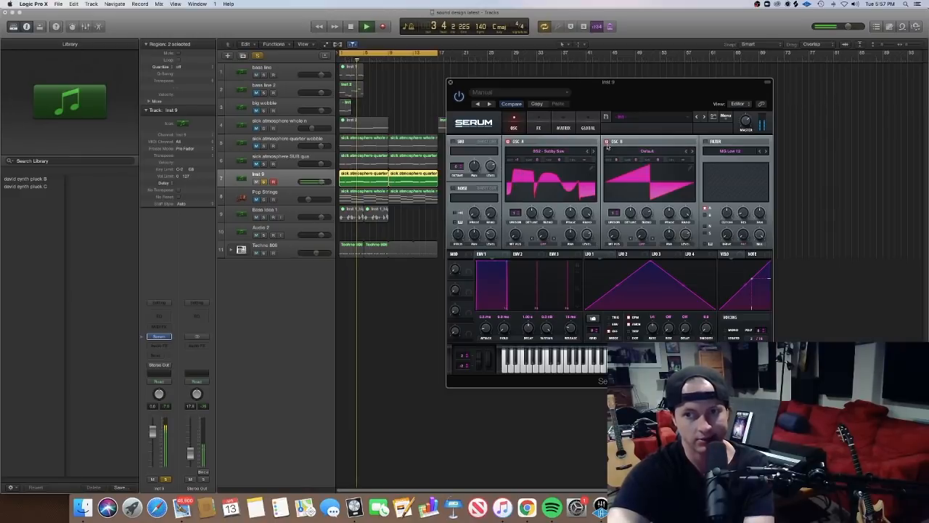
key("space")
left_click(647, 150)
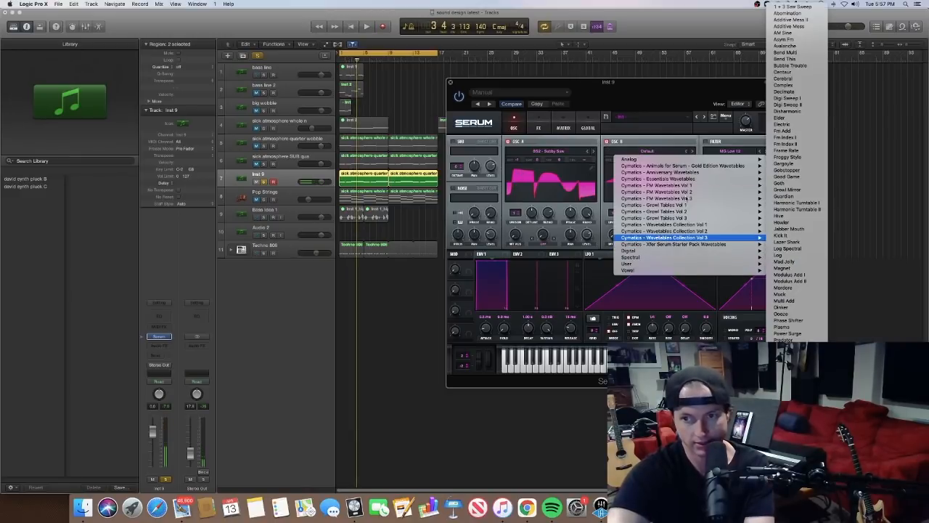
mouse_move(682, 178)
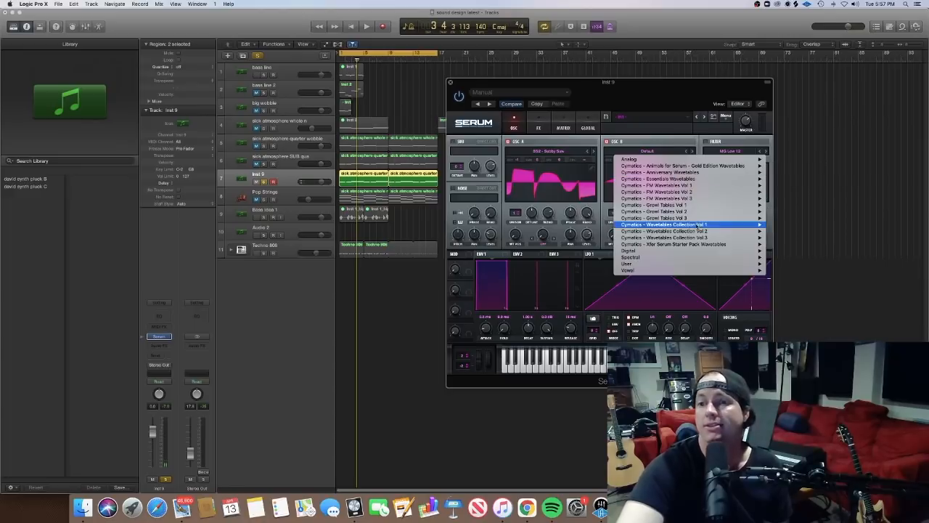
mouse_move(694, 211)
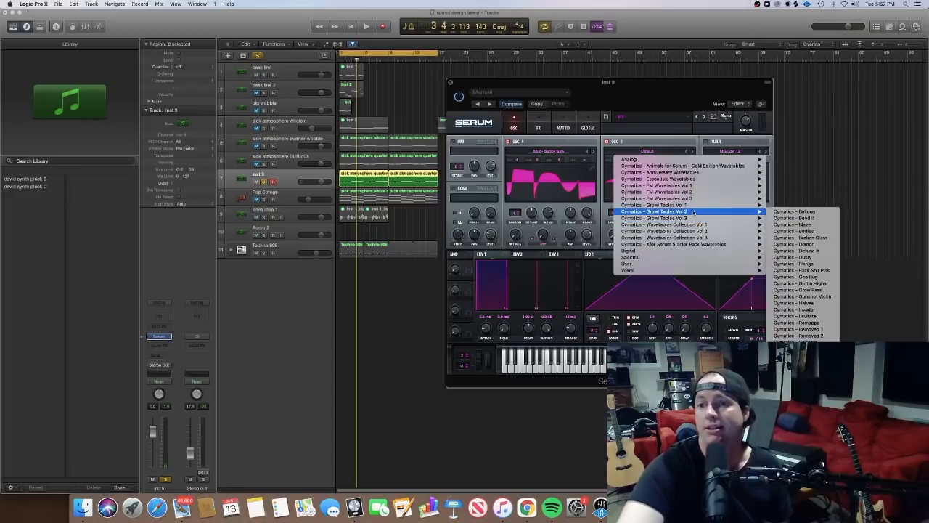
left_click(825, 227)
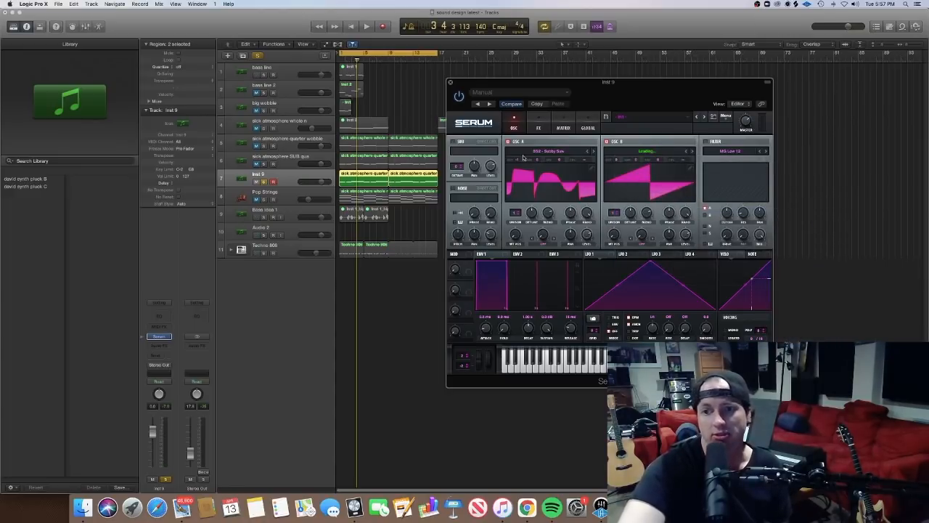
Play the loop with both oscillators and adjust oscillator B's wavetable position by ear
key("space")
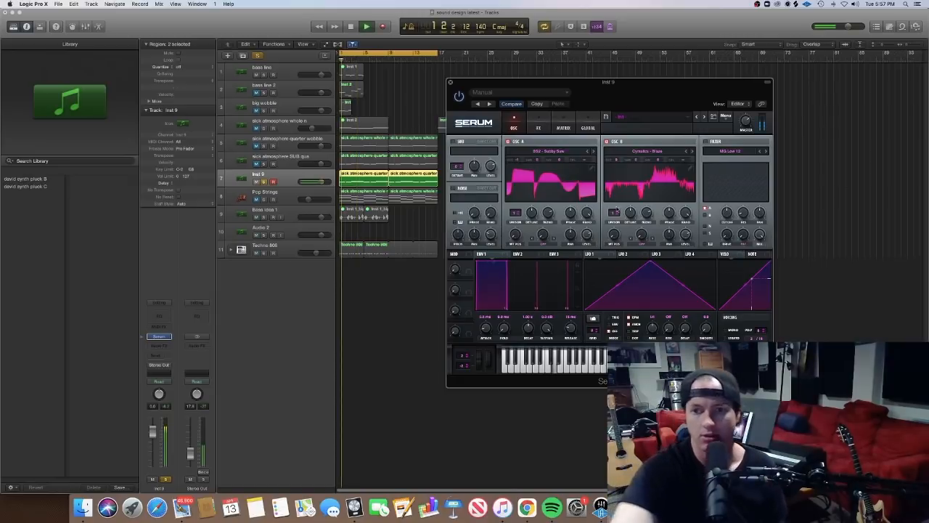
left_click(627, 196)
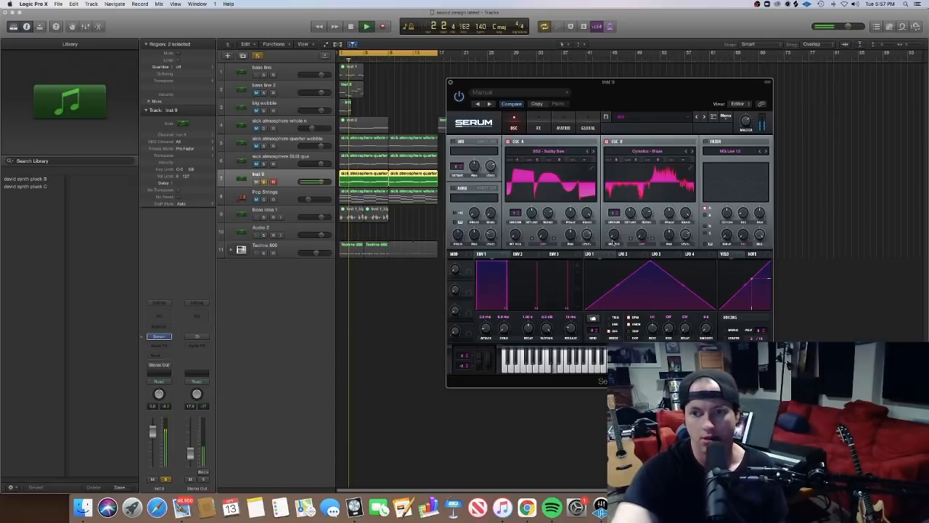
mouse_move(614, 221)
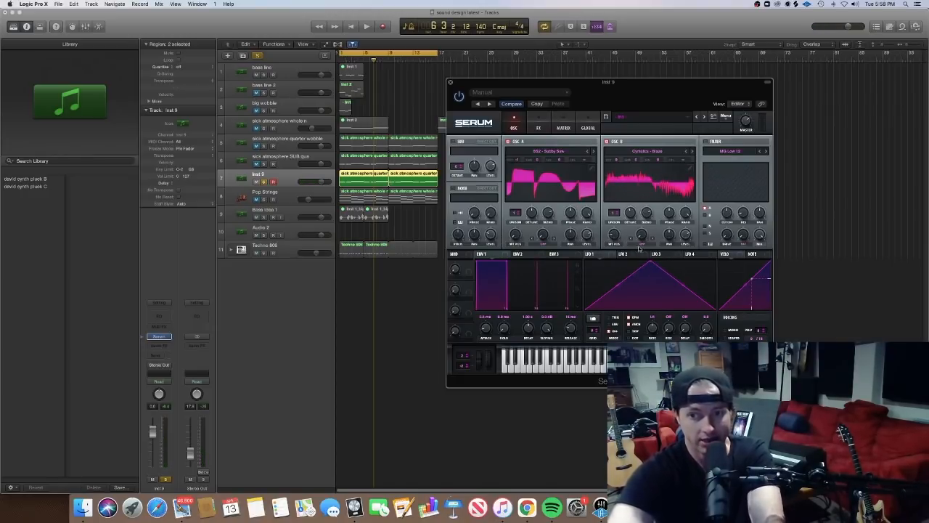
Assign LFO 1 to oscillator B's wavetable position and audition the modulation
left_click_drag(606, 255, 609, 230)
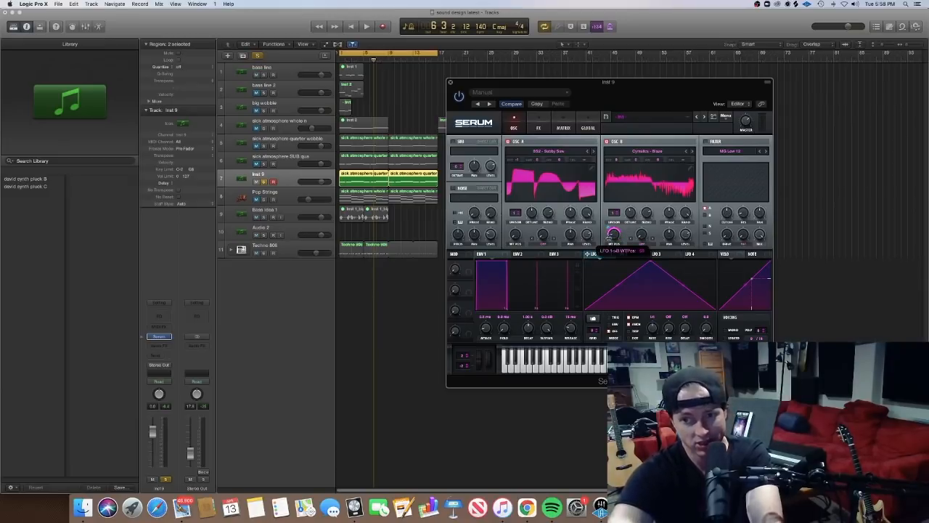
key("space")
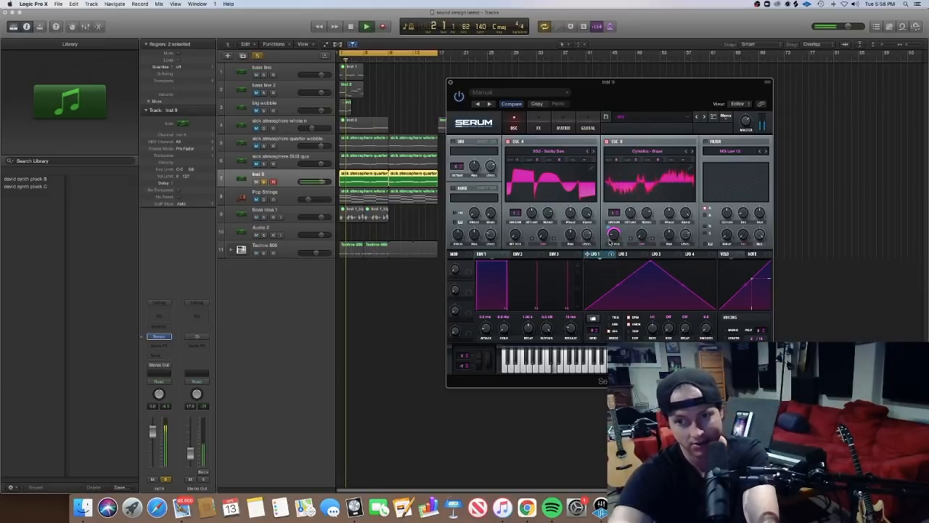
key("space")
Reshape LFO 1 into an irregular curve with two narrow early peaks and two wider later peaks, and play it back
left_click(594, 319)
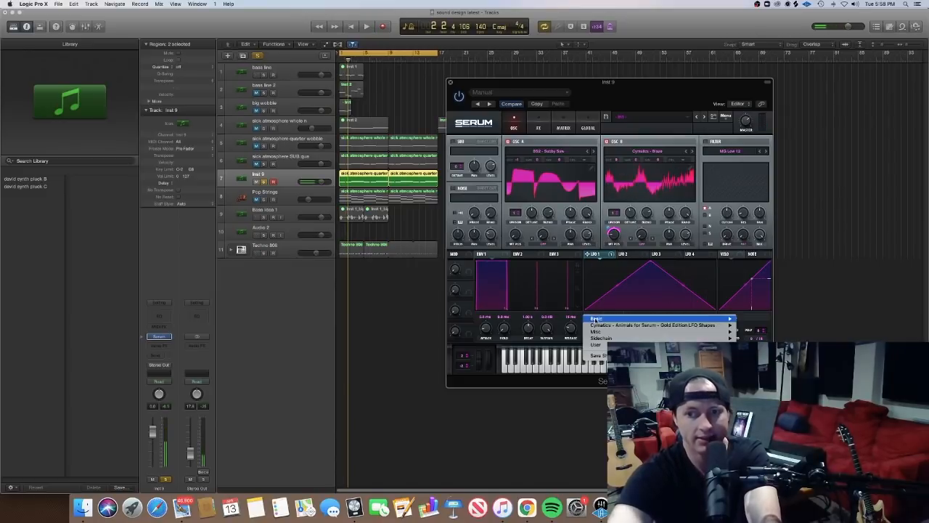
left_click_drag(651, 265, 600, 260)
double_click(620, 305)
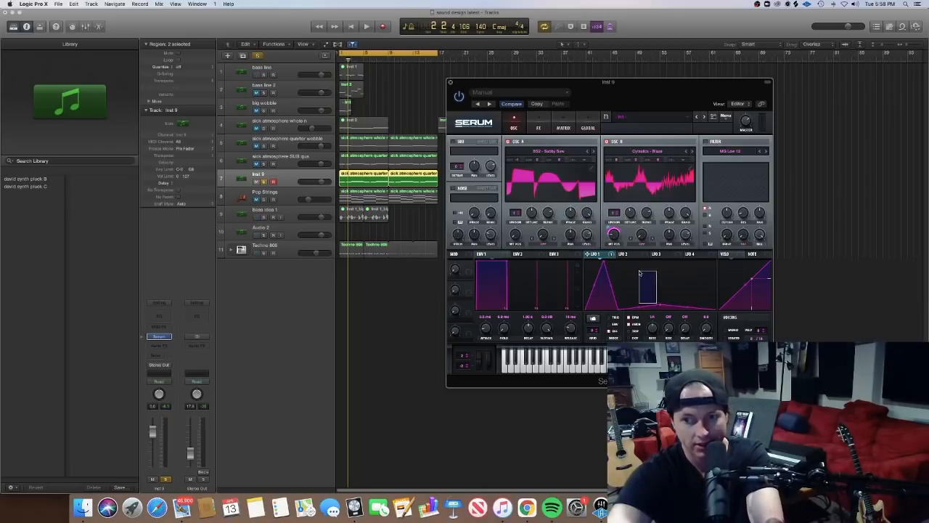
left_click_drag(658, 294, 657, 262)
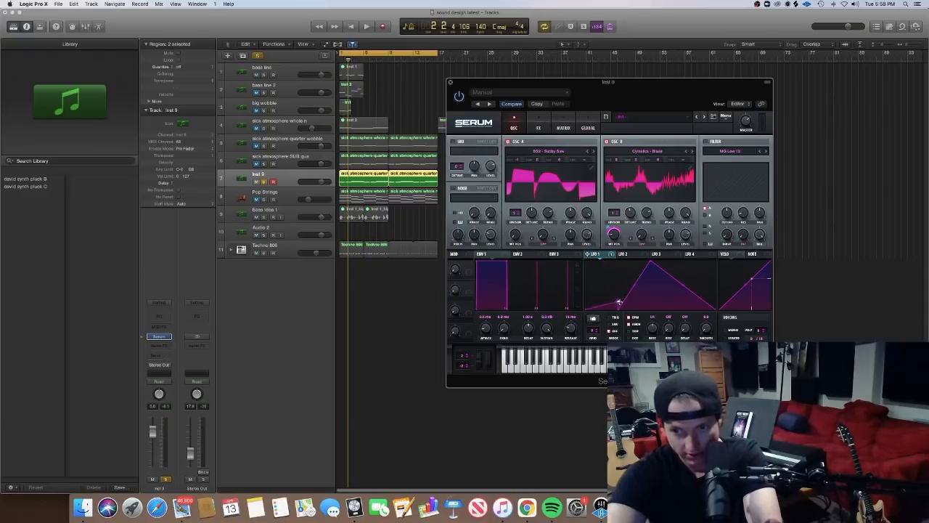
left_click_drag(615, 295, 633, 259)
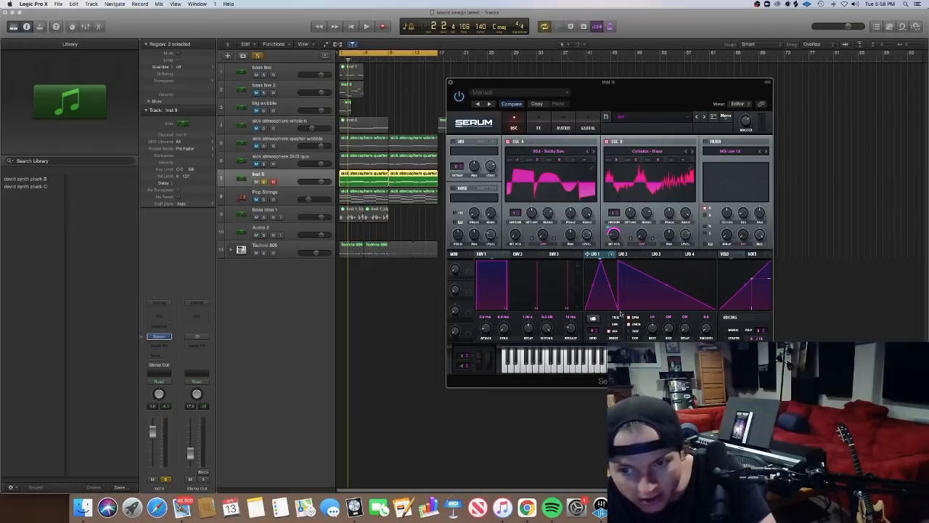
left_click_drag(617, 307, 607, 310)
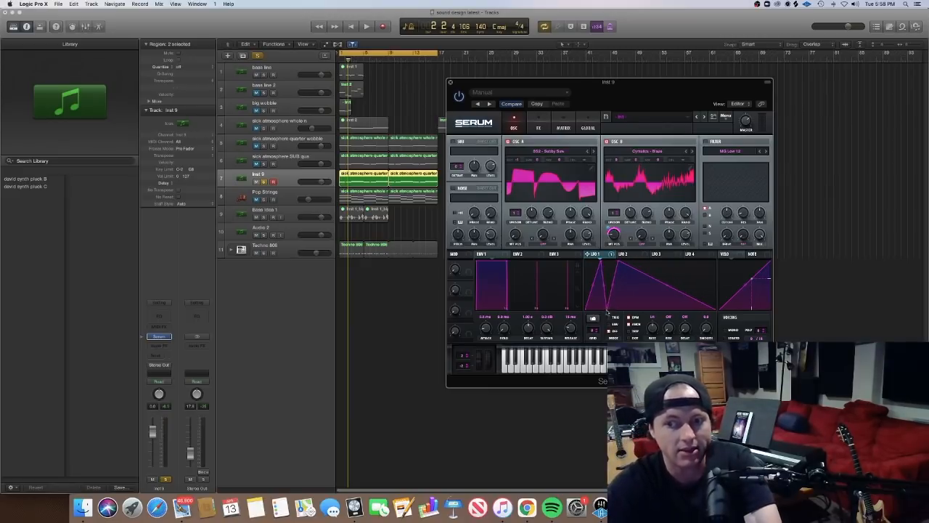
left_click_drag(666, 287, 642, 298)
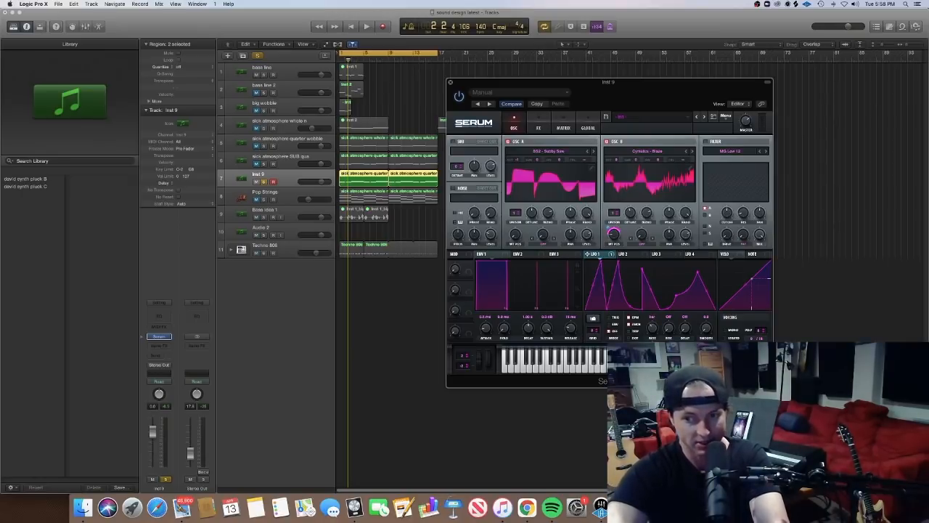
key("space")
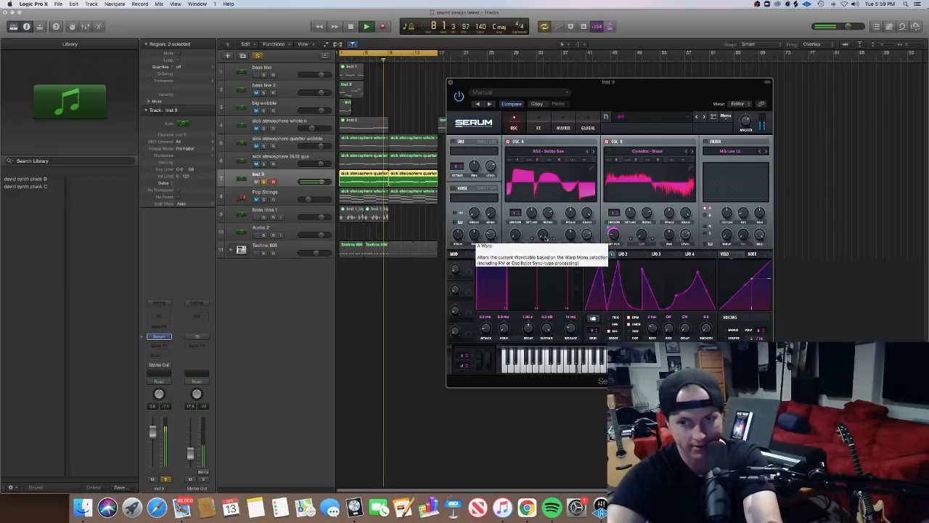
Set oscillator A's warp mode to modulation from oscillator B and audition different warp amounts
left_click(543, 244)
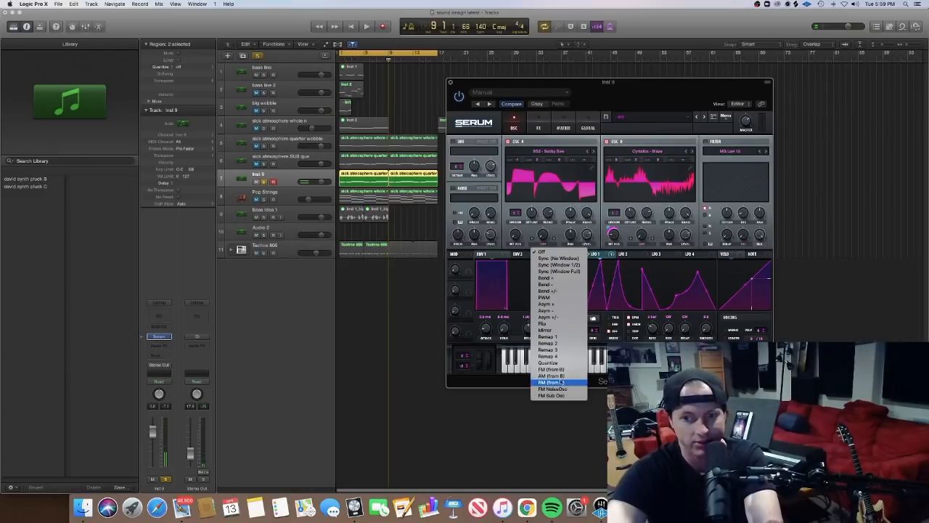
left_click(560, 375)
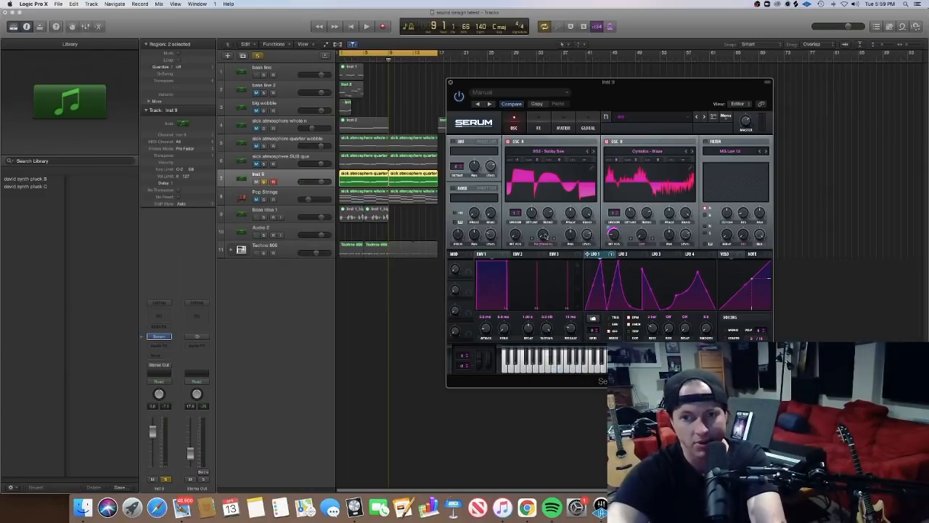
key("space")
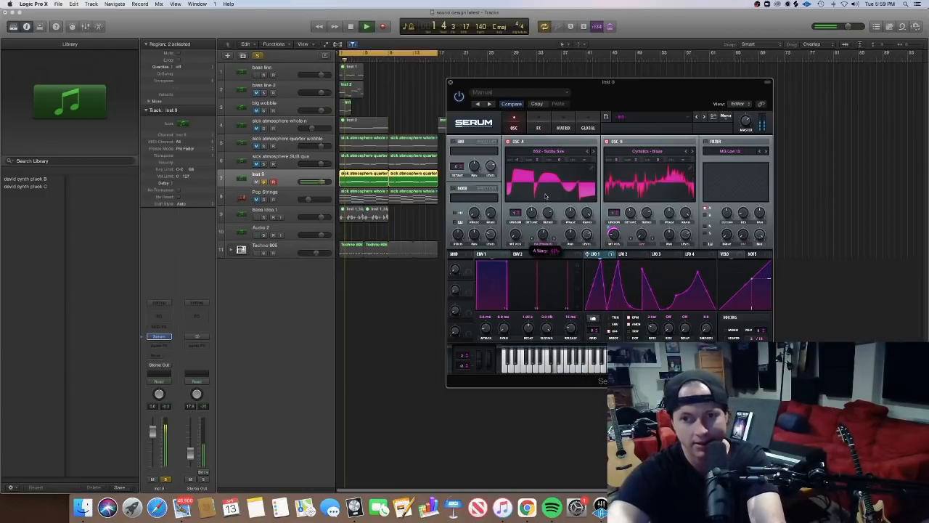
key("space")
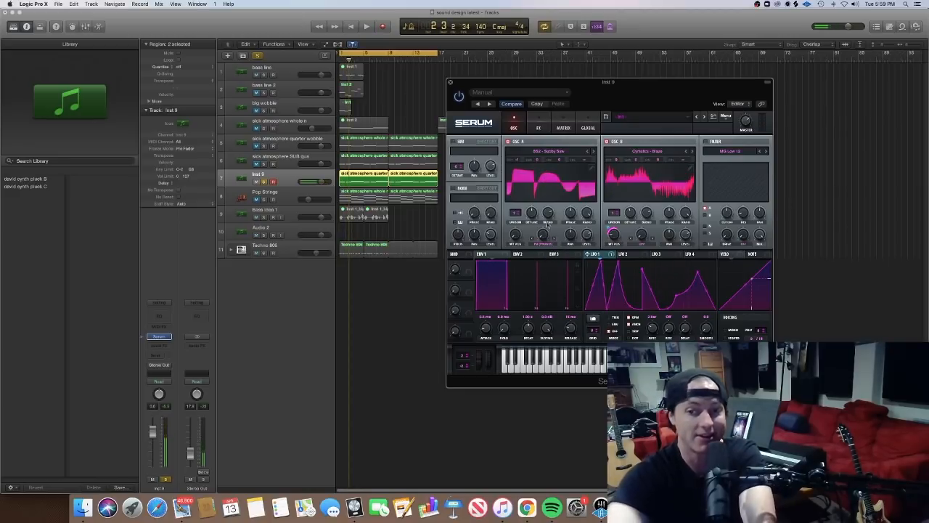
key("space")
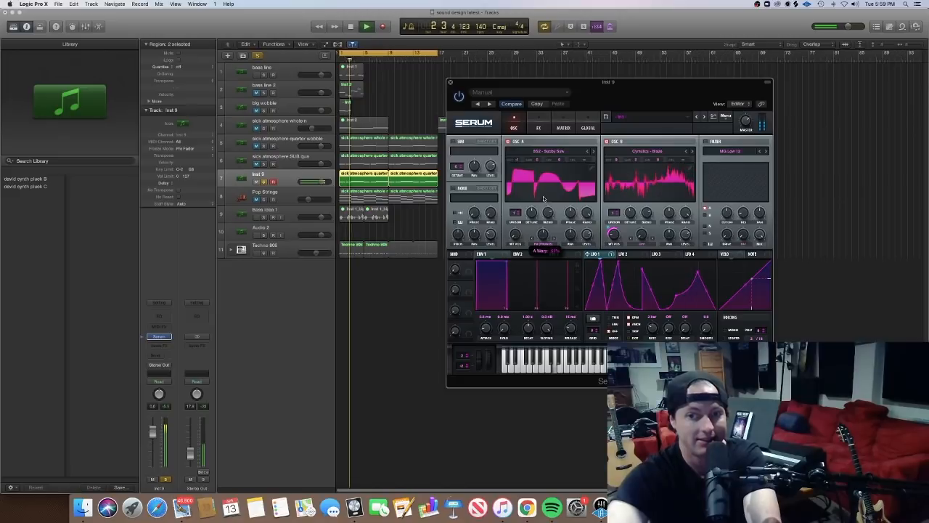
key("space")
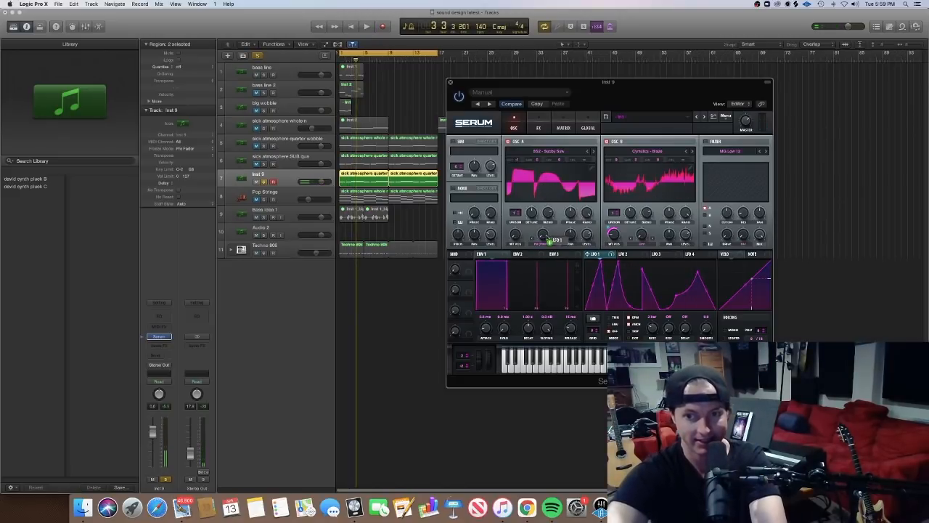
Assign LFO 1 to oscillator A's warp amount and audition the loop
left_click_drag(549, 239, 541, 232)
key("space")
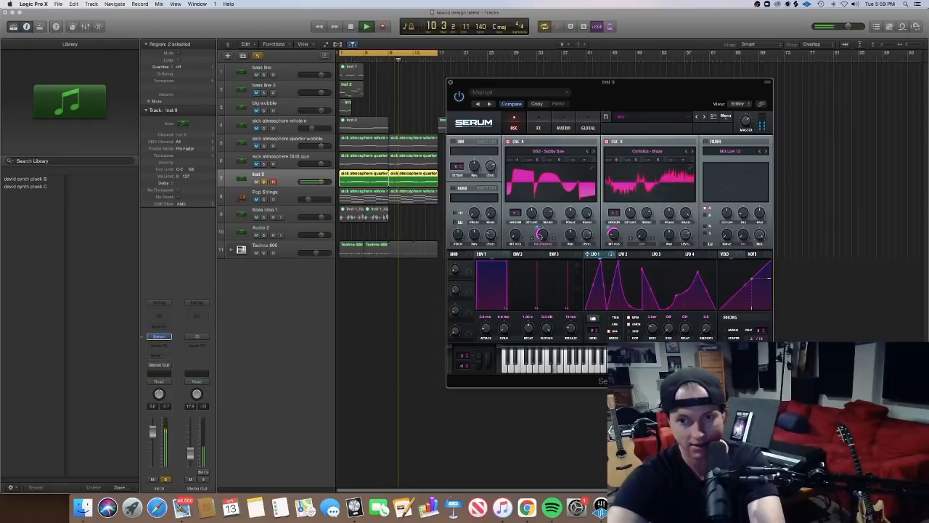
Enable the MG Low 12 filter for both oscillators, assign LFO 2 to its cutoff, and play the loop
mouse_move(541, 229)
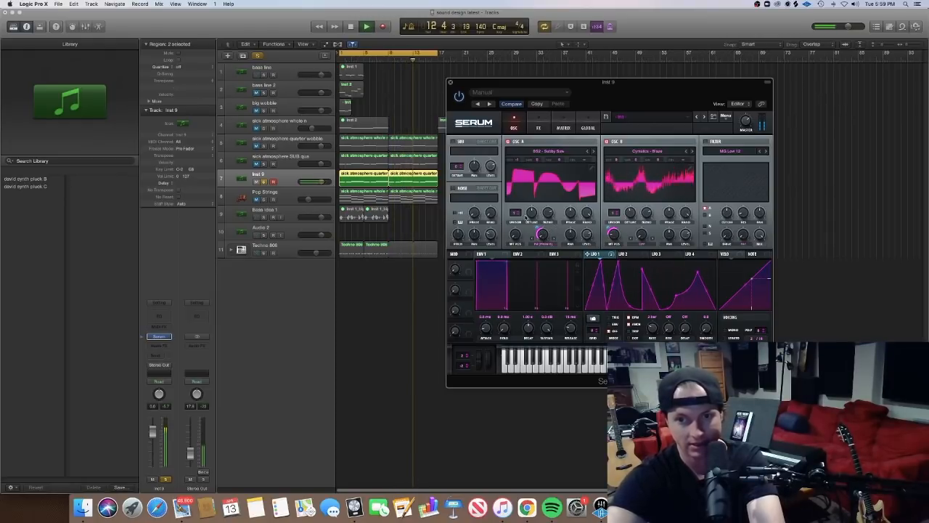
key("space")
mouse_move(516, 201)
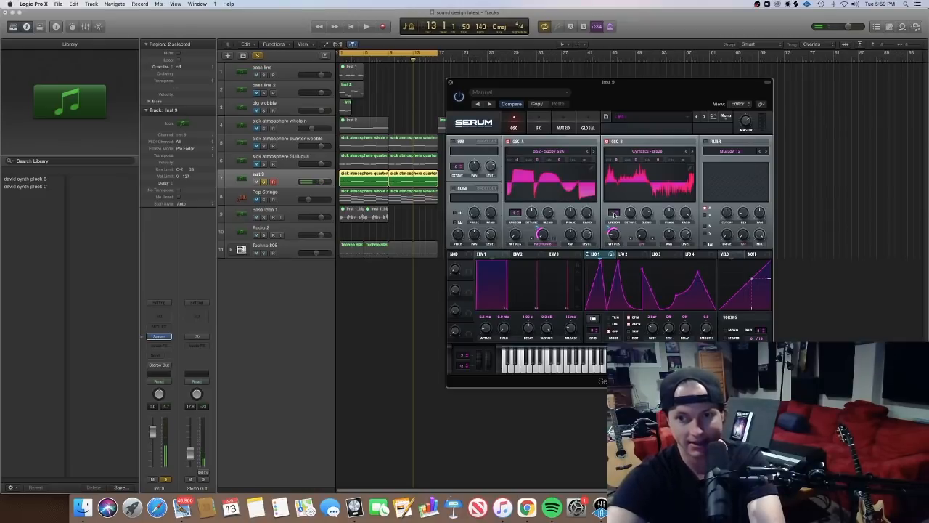
left_click(706, 141)
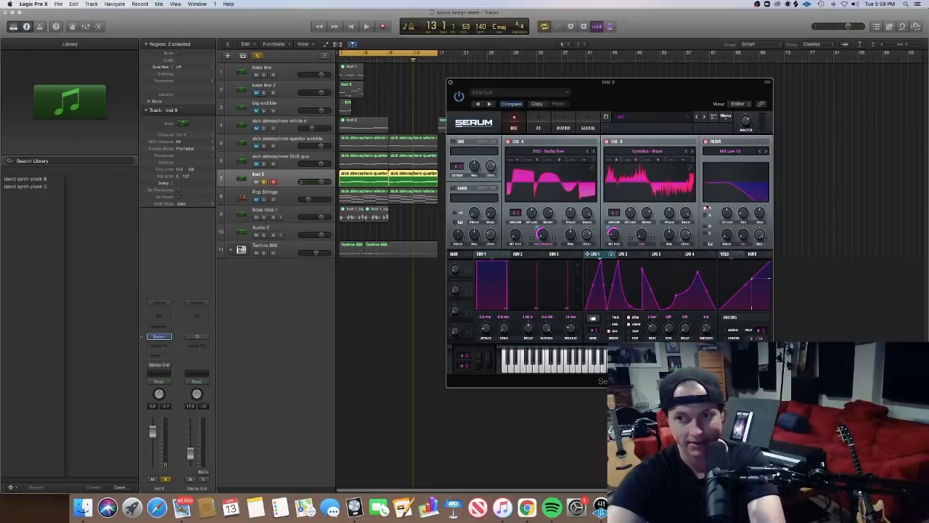
left_click(624, 254)
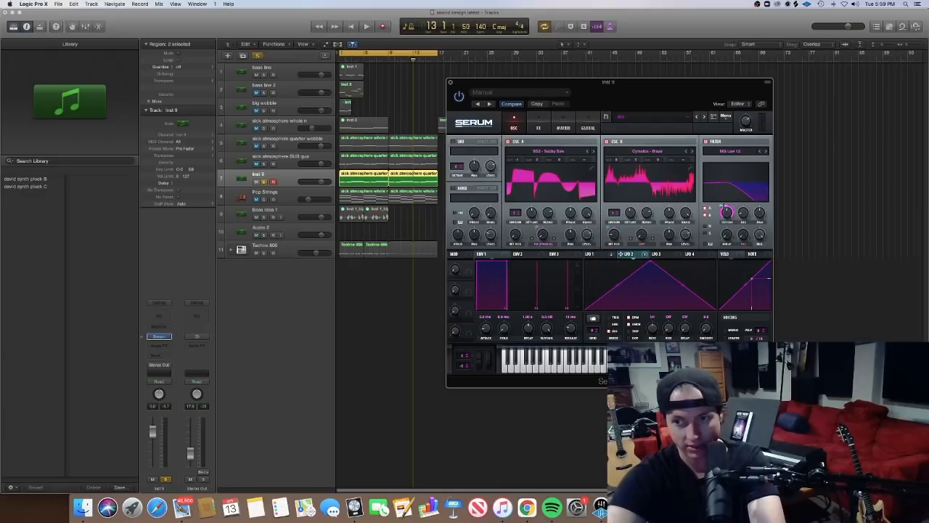
key("space")
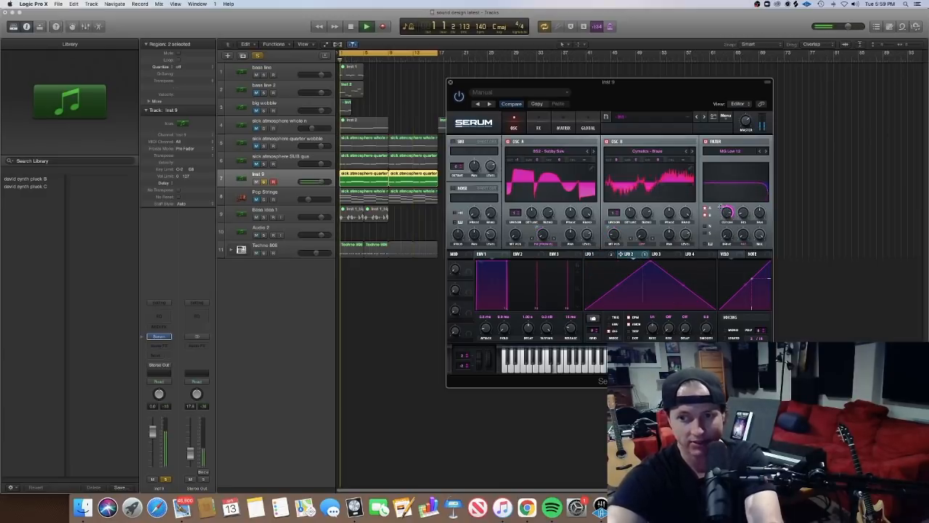
Reshape LFO 2 into a quick early rise followed by a long, inward-curving decay while the loop plays
left_click_drag(619, 286, 627, 294)
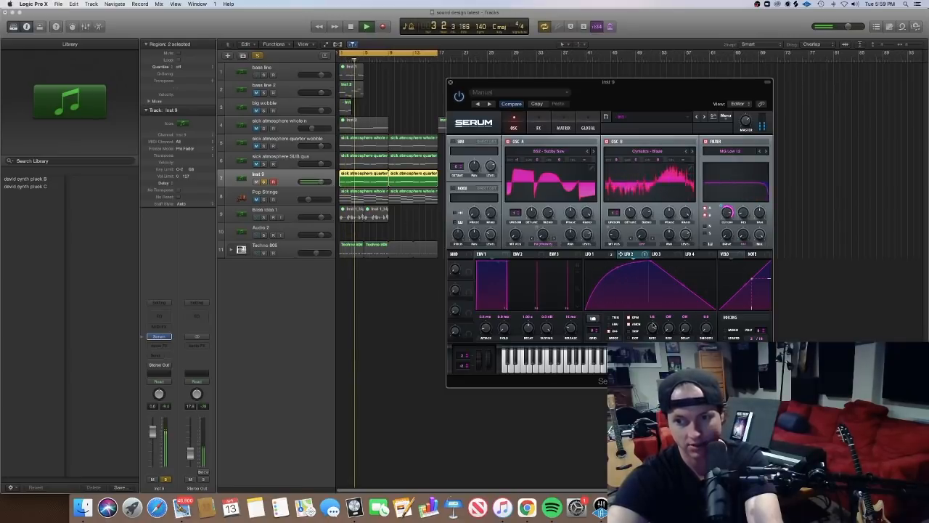
left_click_drag(682, 285, 607, 259)
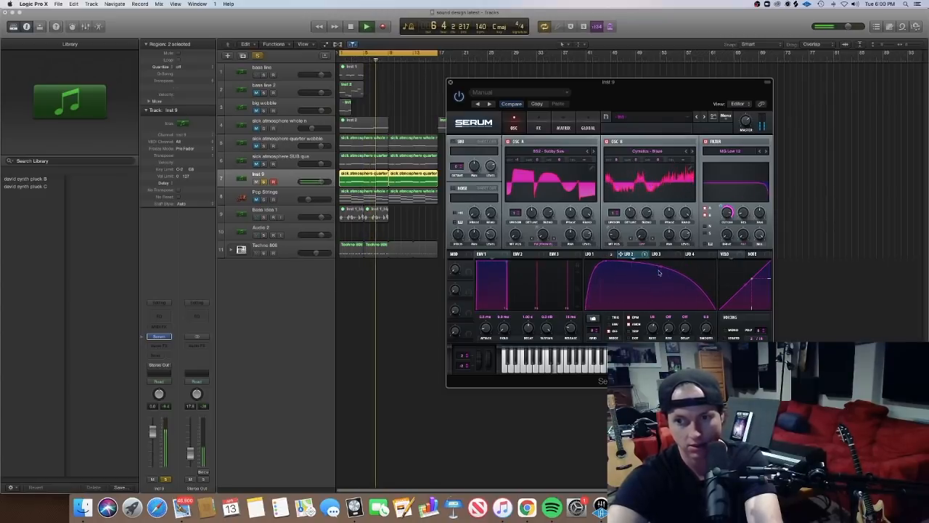
left_click_drag(658, 271, 645, 289)
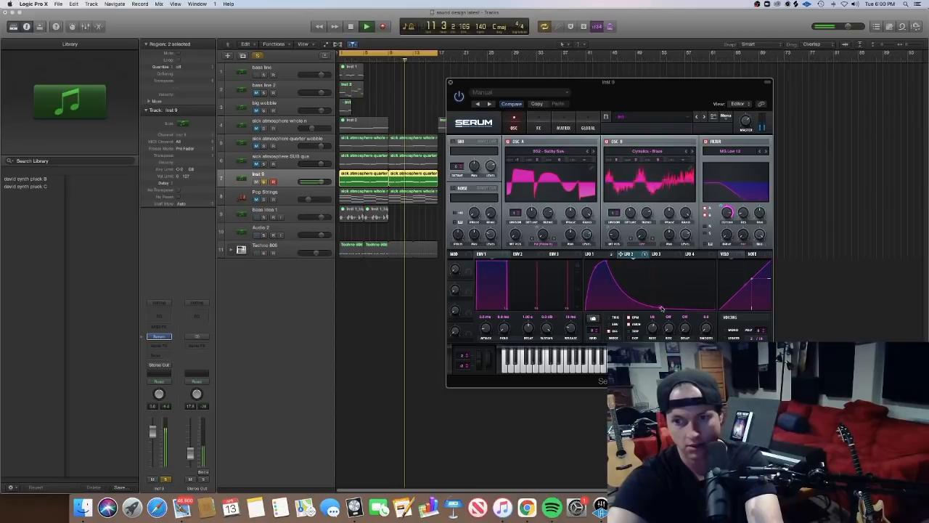
left_click_drag(661, 309, 660, 298)
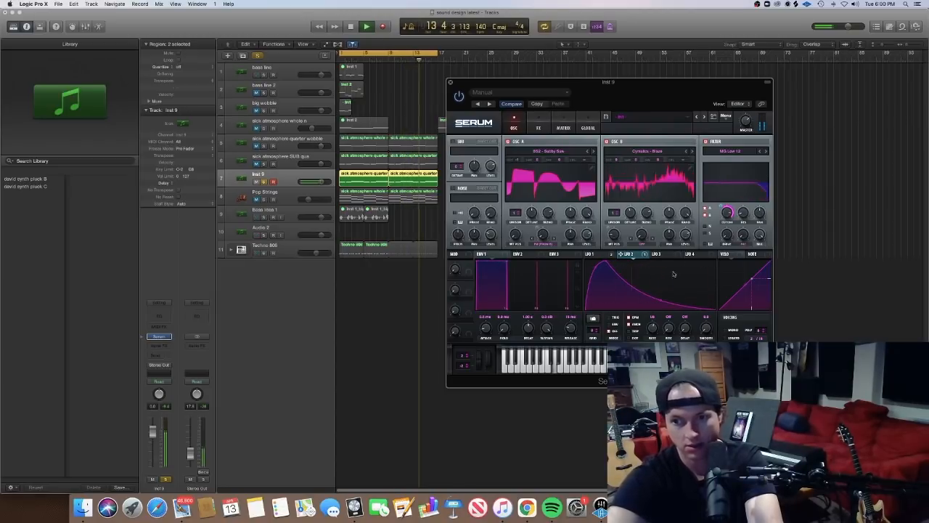
Bend LFO 3 into a steep late-rising curve, and return to LFO 2 to check its filter cutoff modulation
left_click(657, 254)
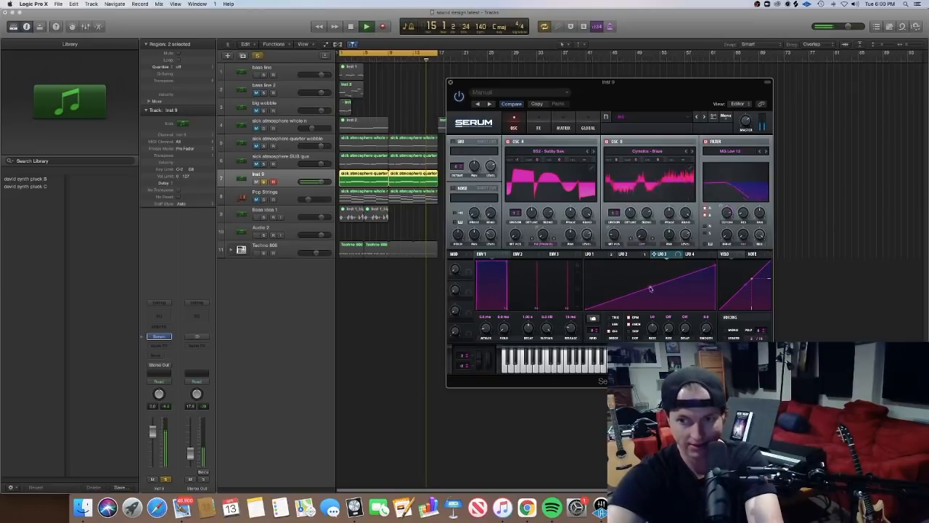
left_click_drag(651, 288, 656, 308)
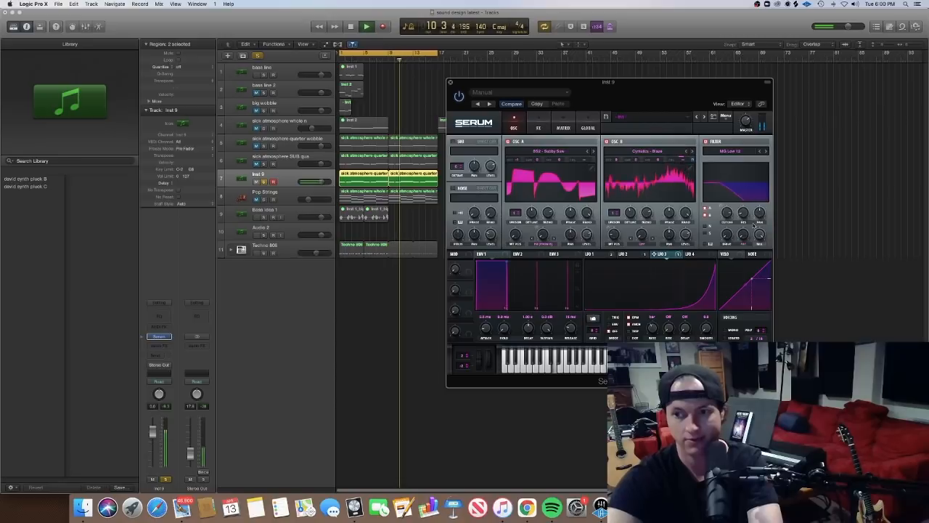
left_click_drag(623, 256, 718, 212)
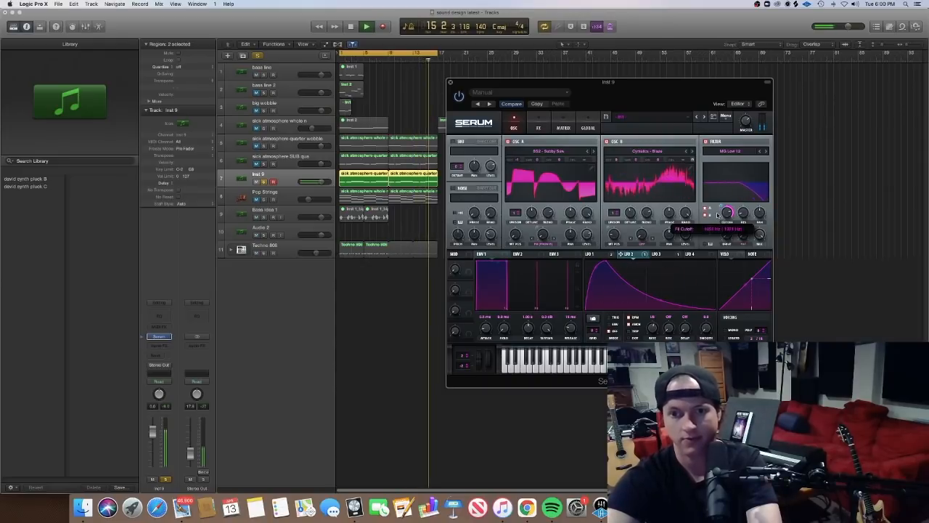
Enable the Hyper/Dimension effect and assign LFO 2 to the Hyper mix amount
left_click(588, 128)
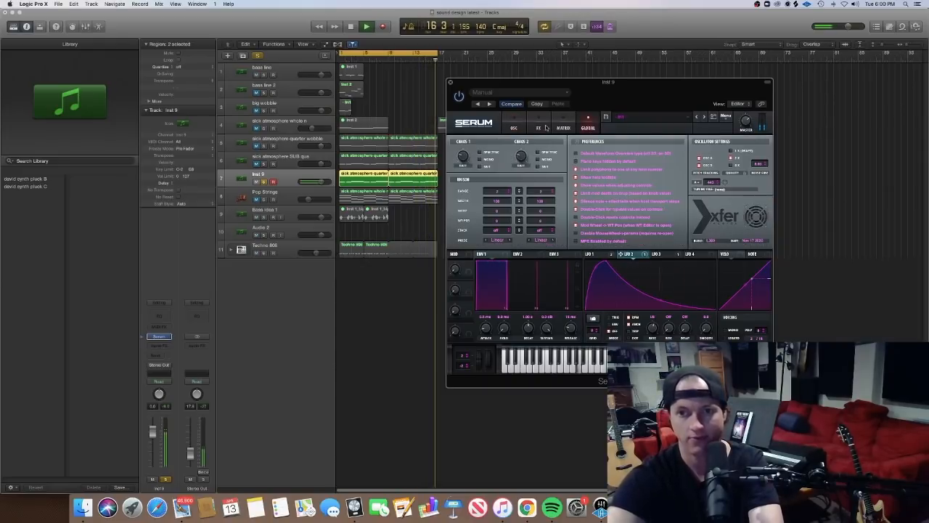
left_click(539, 127)
left_click(527, 148)
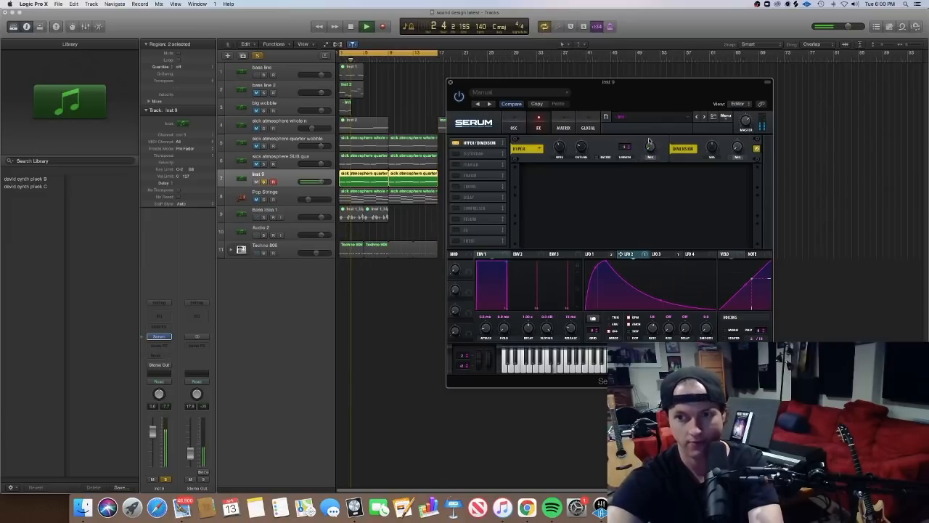
mouse_move(641, 153)
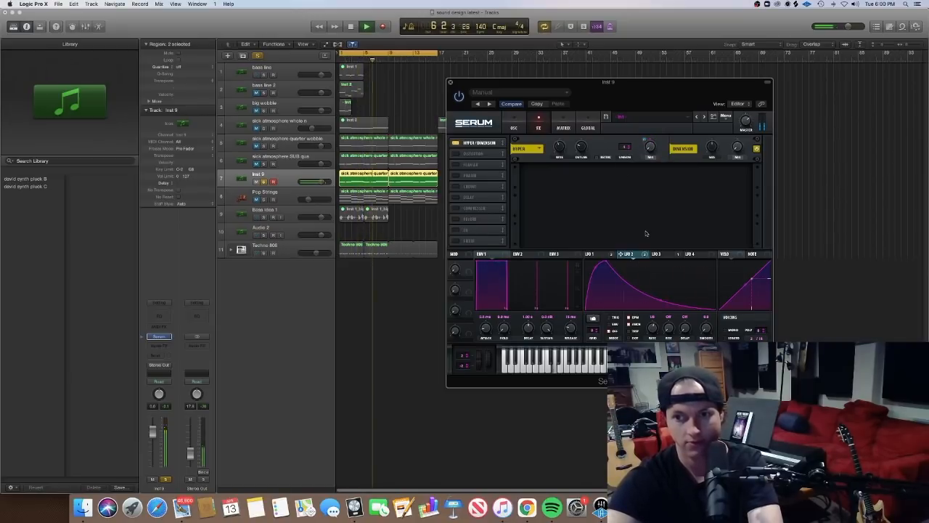
Turn off oscillator A, enable the sub oscillator with LFO 2 modulating its level, and adjust oscillator B's level
left_click(515, 129)
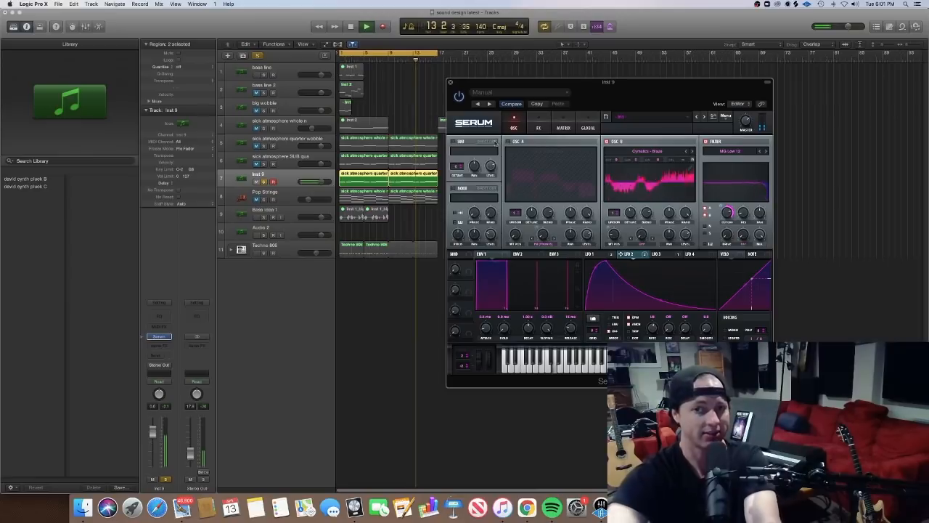
left_click(452, 141)
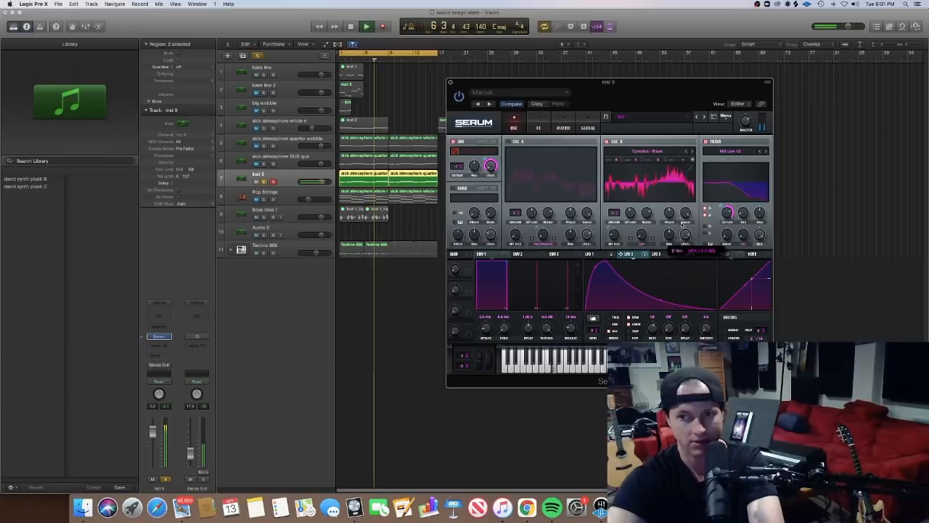
Enable the multiband Compressor and the EQ, shape an EQ peak, and assign Note modulation to the peak's frequency
left_click(538, 128)
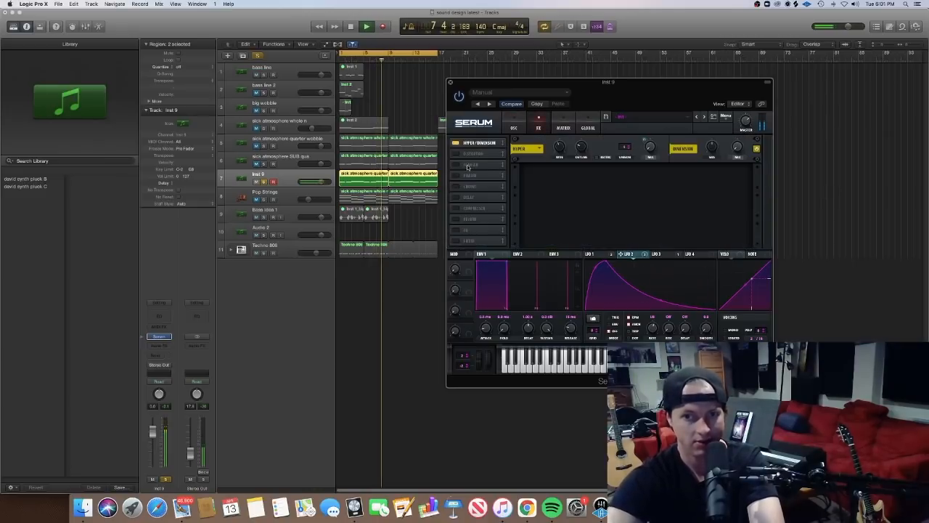
left_click(475, 208)
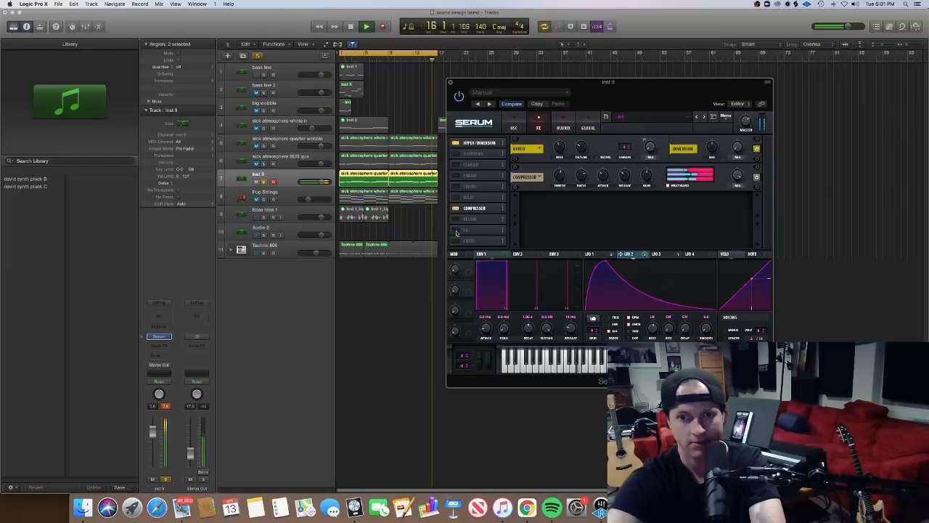
left_click(480, 233)
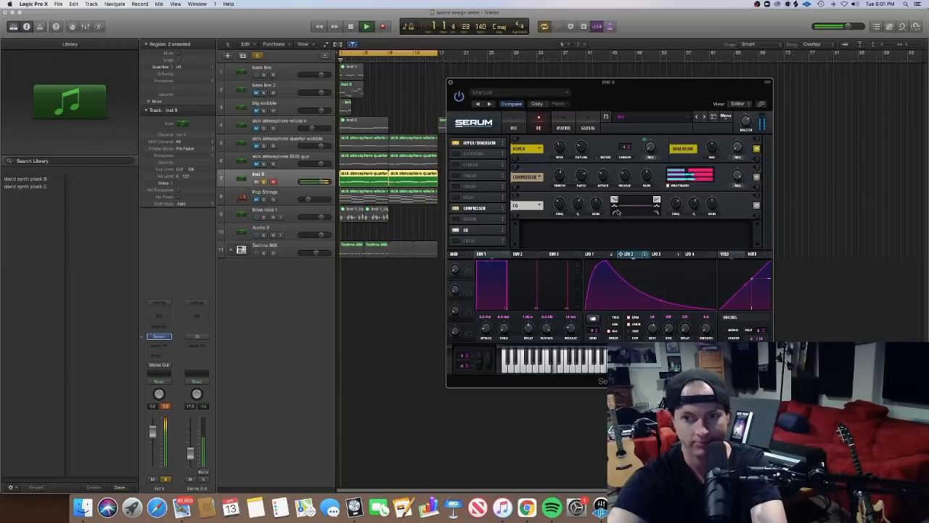
left_click_drag(607, 218, 577, 203)
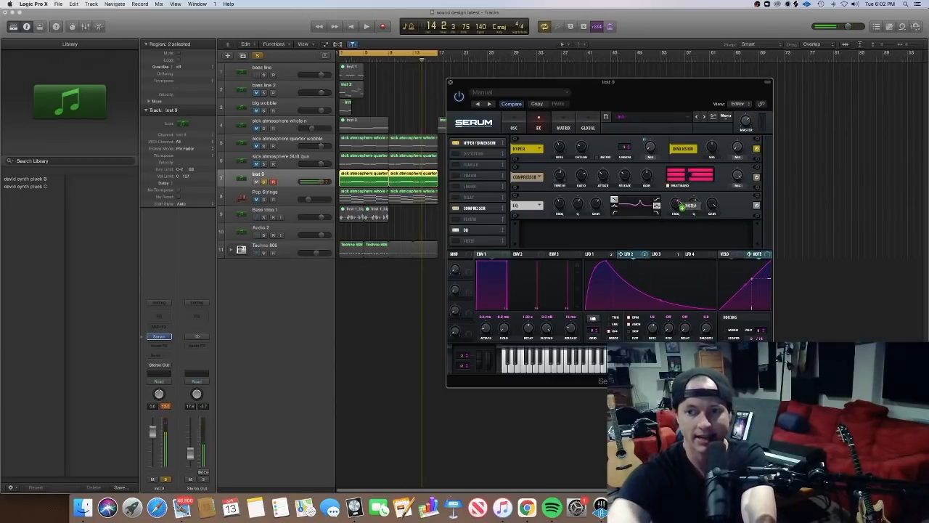
key("space")
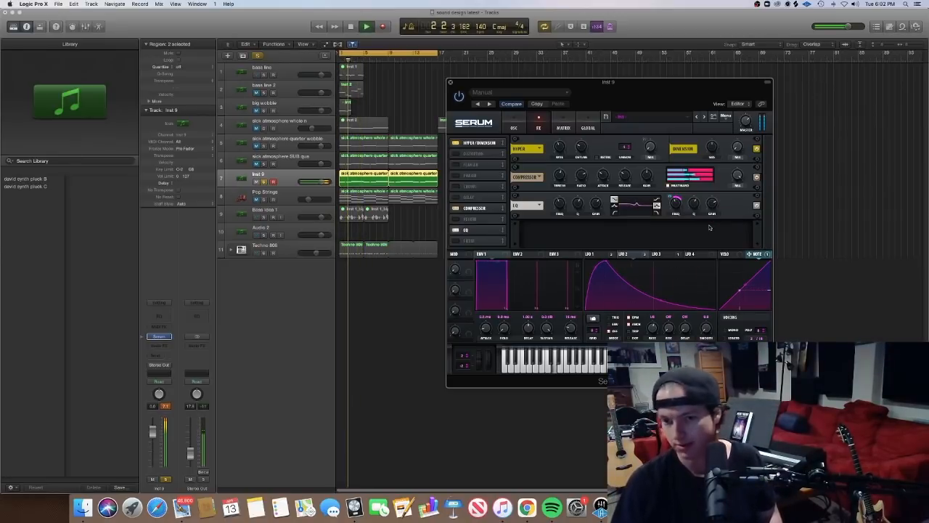
Enable the AC hum1 noise oscillator, assign LFO 2 to its level, and adjust its pitch and modulation amount
left_click(514, 127)
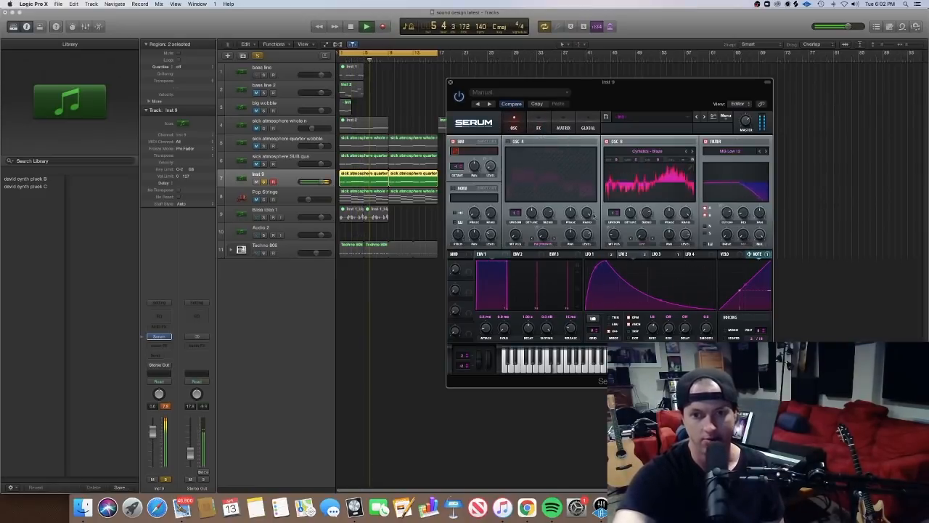
left_click(453, 188)
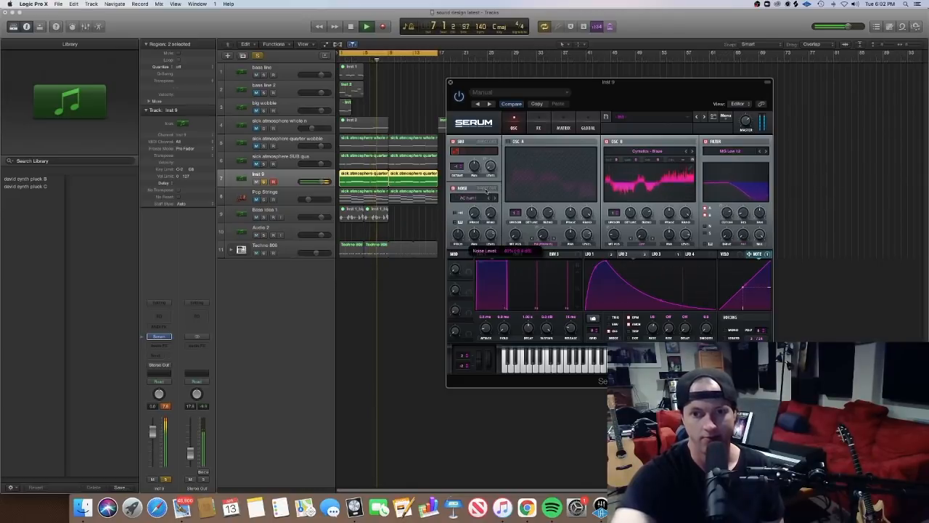
left_click_drag(627, 254, 489, 235)
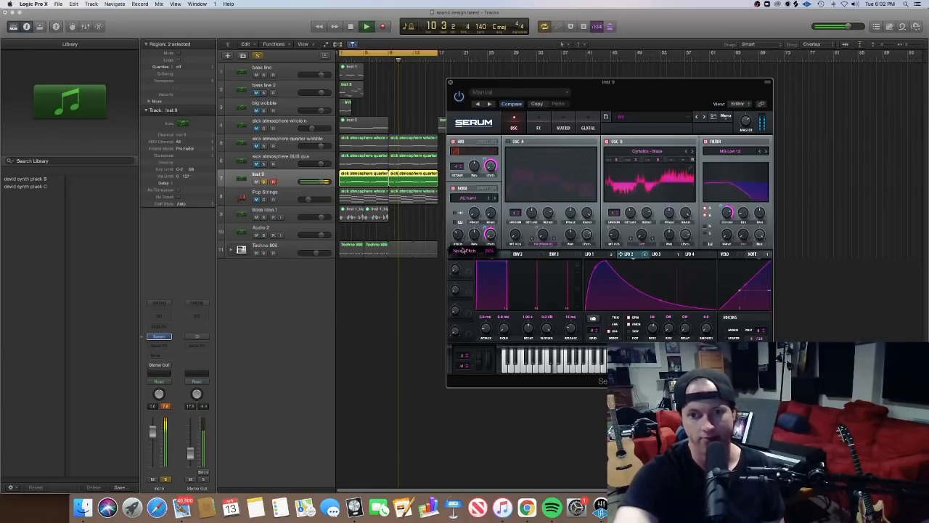
left_click_drag(459, 238, 450, 197)
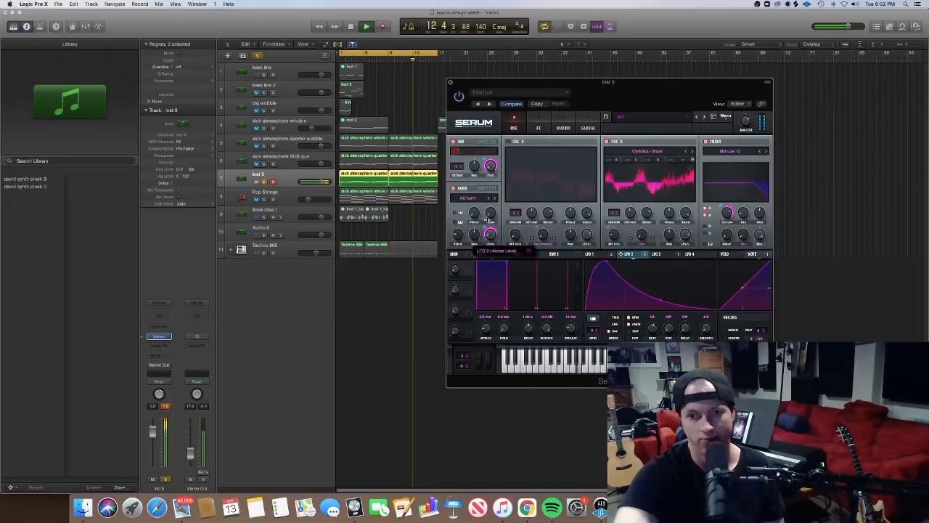
mouse_move(457, 227)
left_mouse_down()
mouse_move(457, 244)
mouse_move(459, 221)
left_mouse_up()
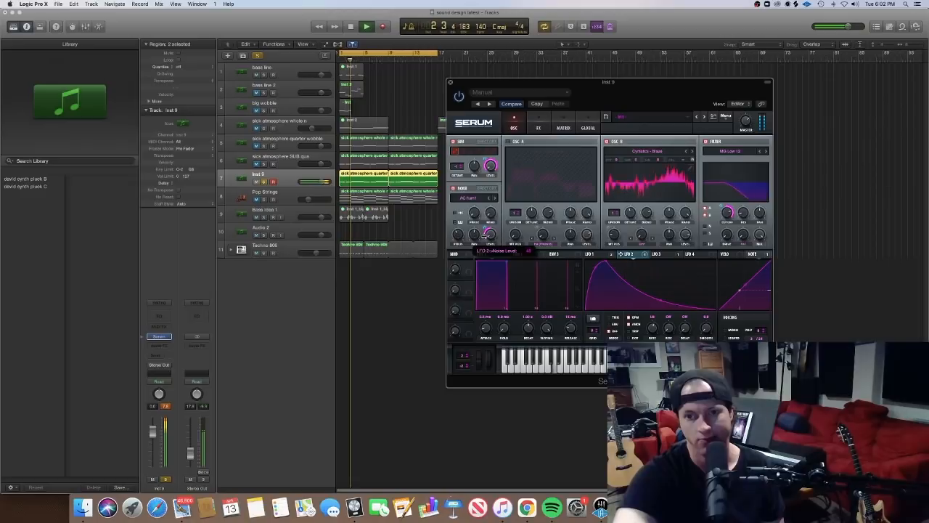
key("space")
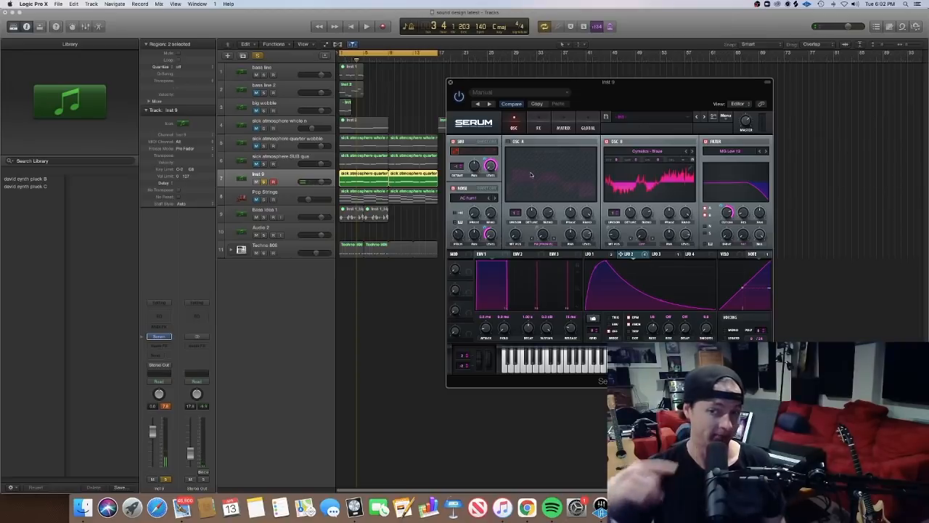
Duplicate the Inst 9 track with its Serum instrument and copy both of its regions onto the new track
left_click(291, 172)
key("alt+super+s")
mouse_move(369, 182)
left_mouse_down()
mouse_move(372, 199)
mouse_move(362, 196)
left_mouse_up()
left_click(283, 180)
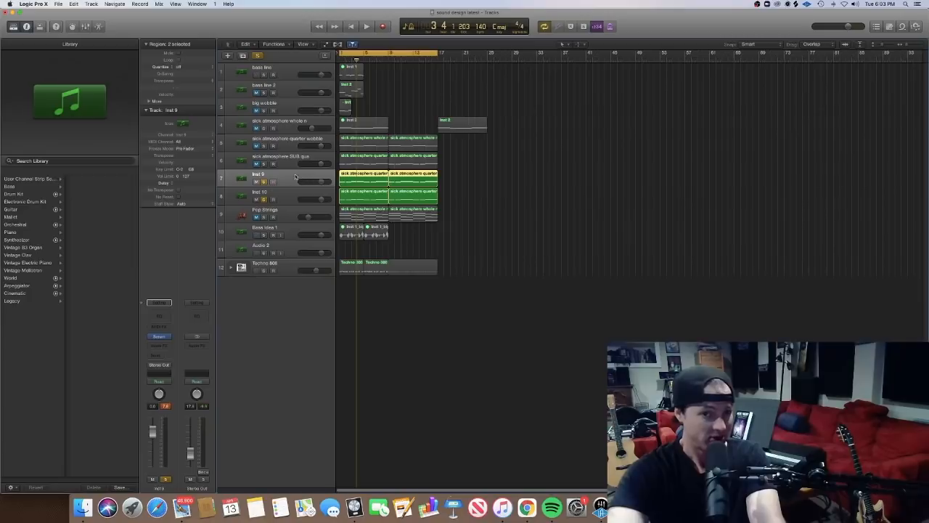
left_click(302, 194)
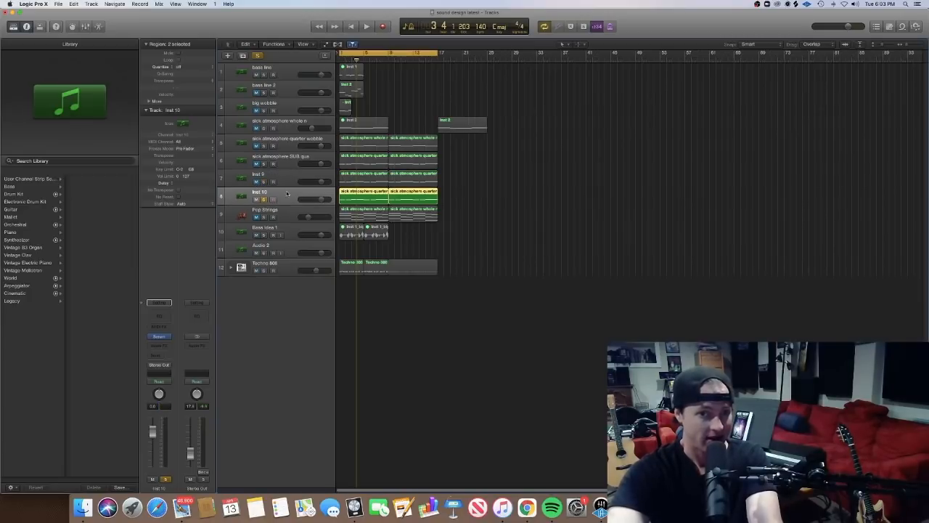
Initialize the Serum preset on the Inst 10 track, and close the plugin window
left_click(162, 336)
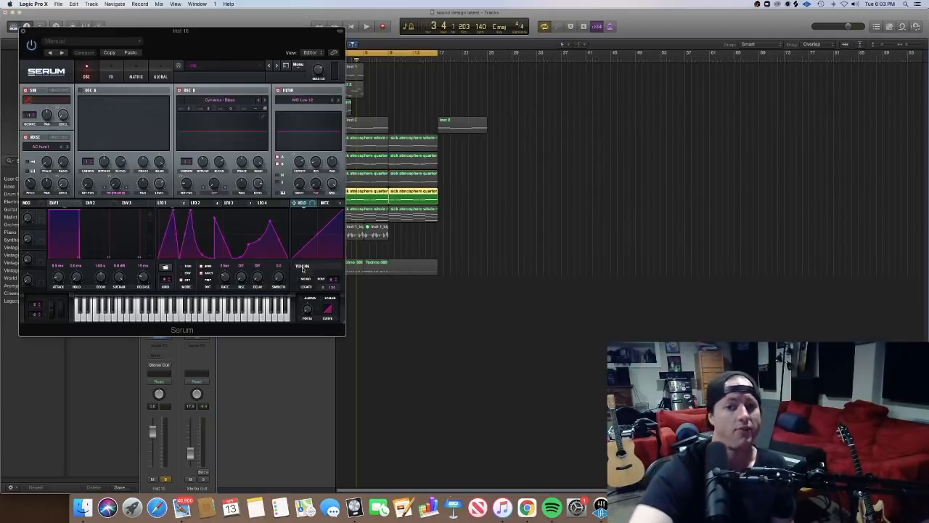
left_click(249, 63)
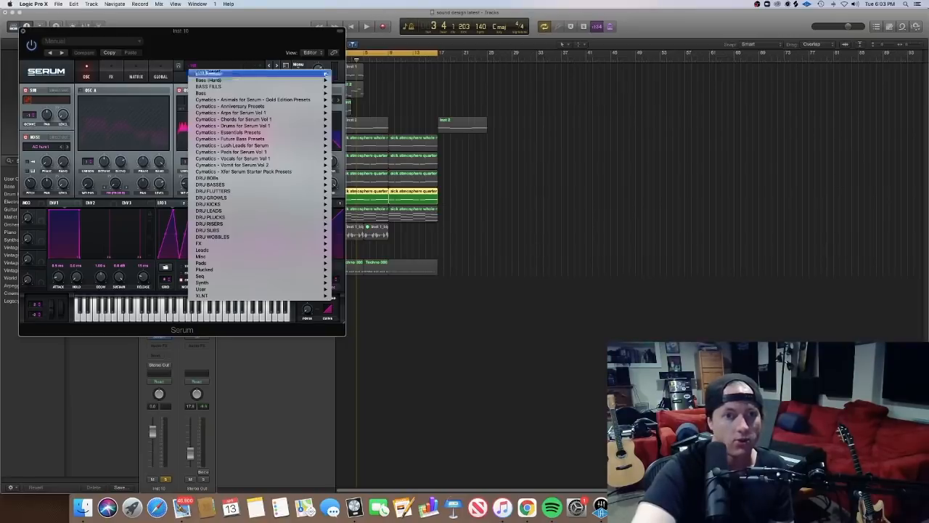
left_click(308, 66)
left_click(307, 66)
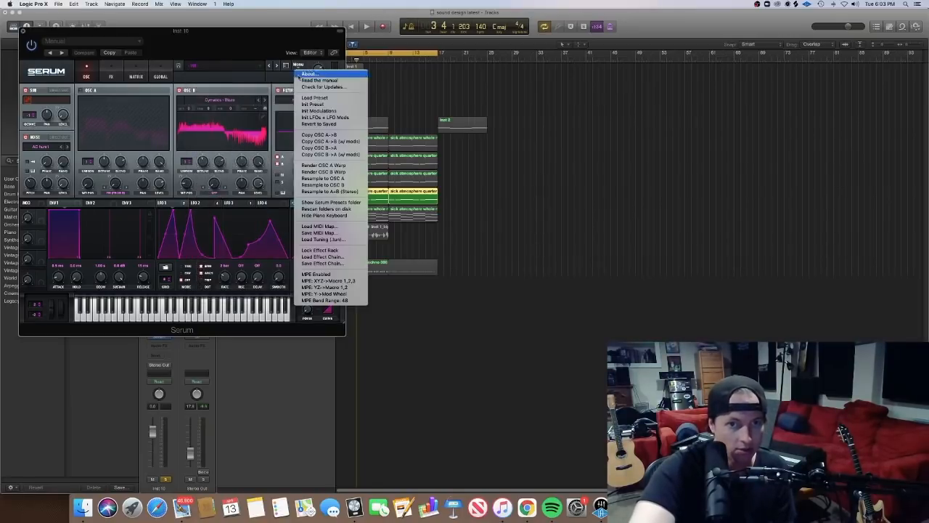
left_click(312, 105)
left_click_drag(265, 57, 675, 135)
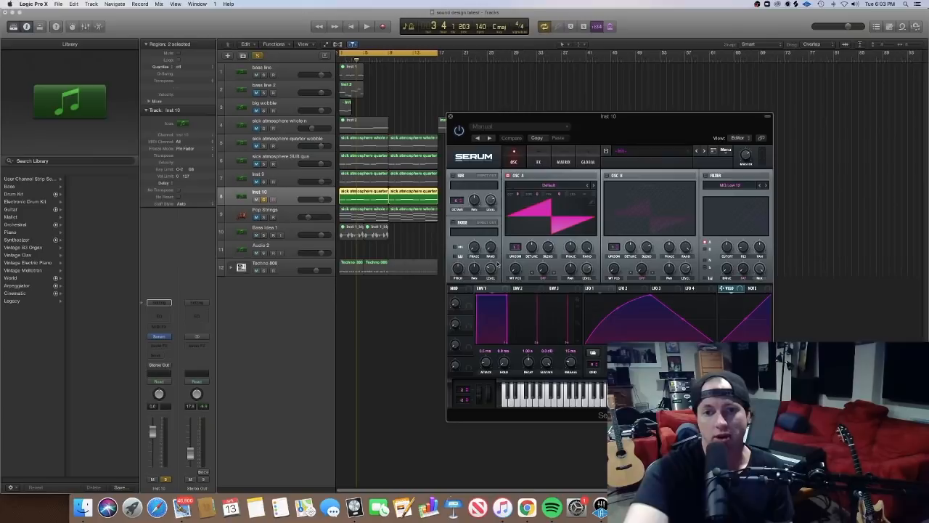
left_click(451, 116)
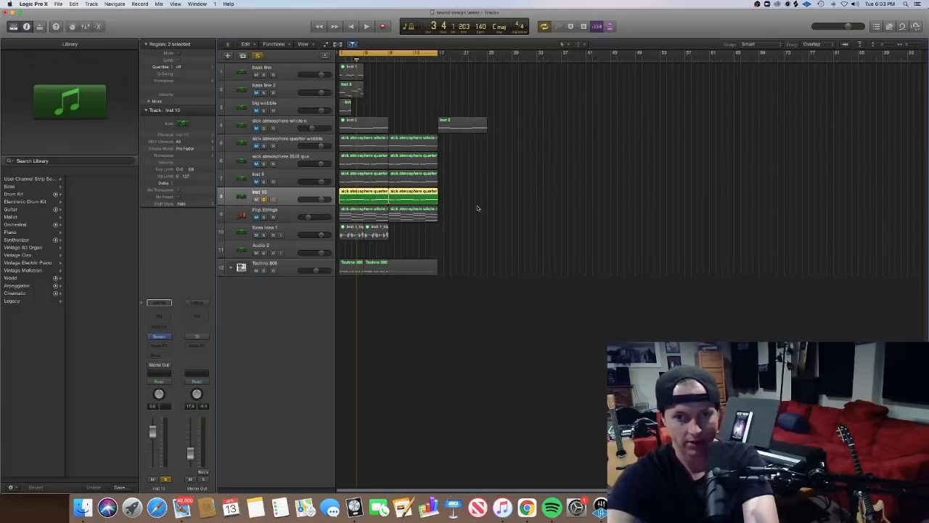
Clear all notes from both Inst 10 regions in the piano roll
double_click(417, 197)
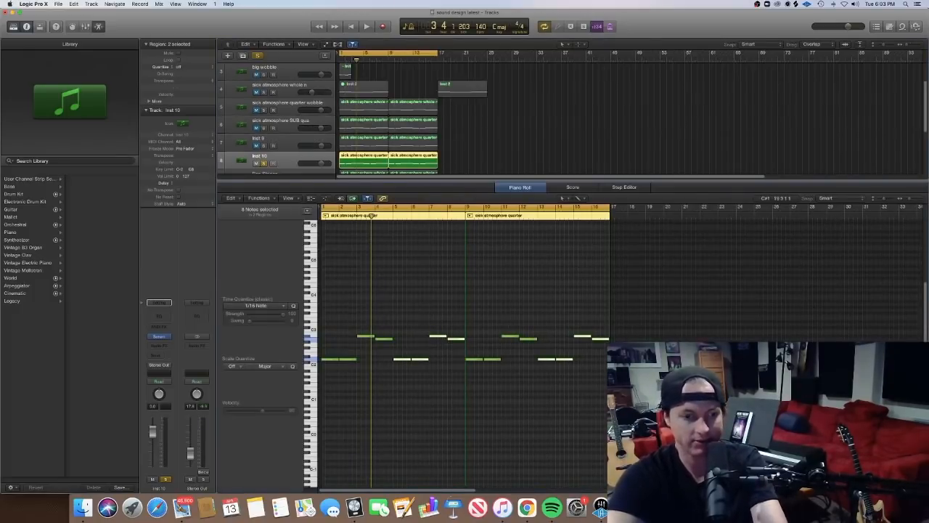
left_click_drag(311, 296, 311, 412)
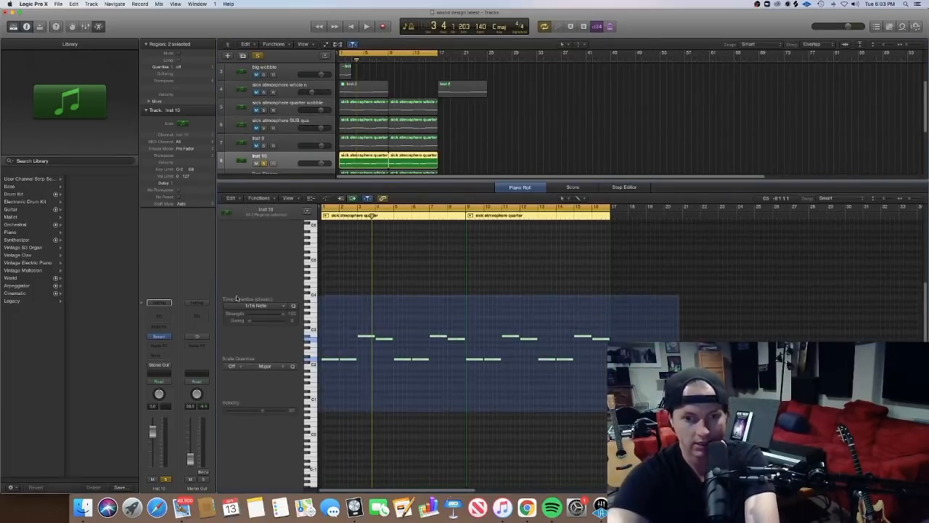
key("Delete")
Enter five notes at half-bar intervals from bar 1 (D3, F3, A3, F3, D3) and play the line back
left_click(325, 360)
left_click_drag(327, 358, 323, 327)
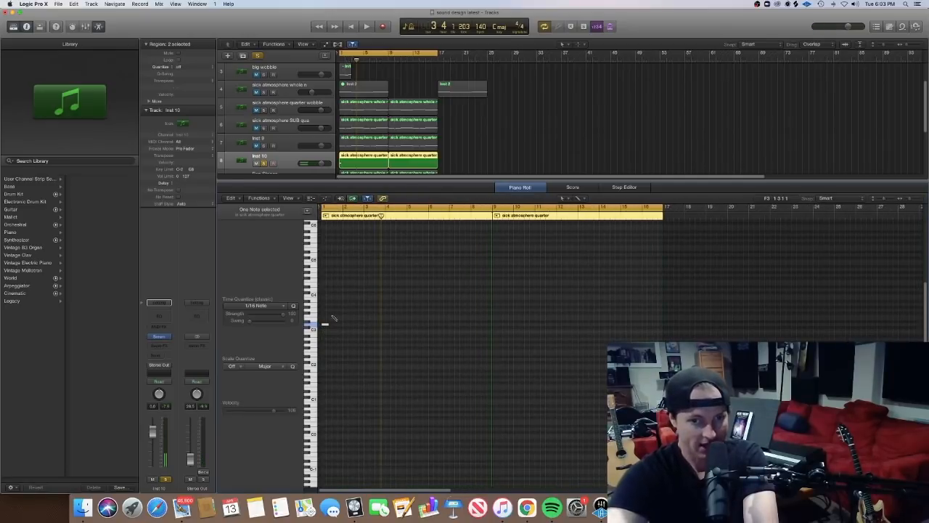
left_click_drag(344, 313, 347, 304)
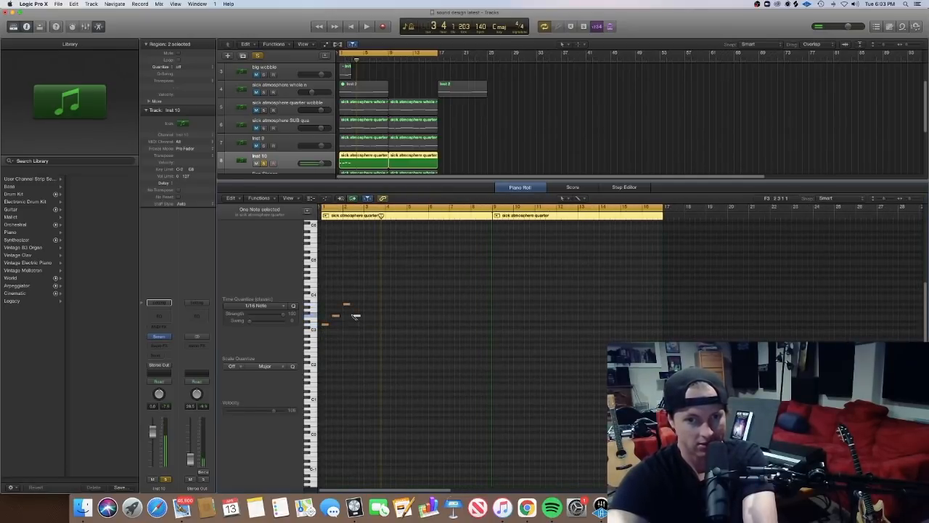
key("space")
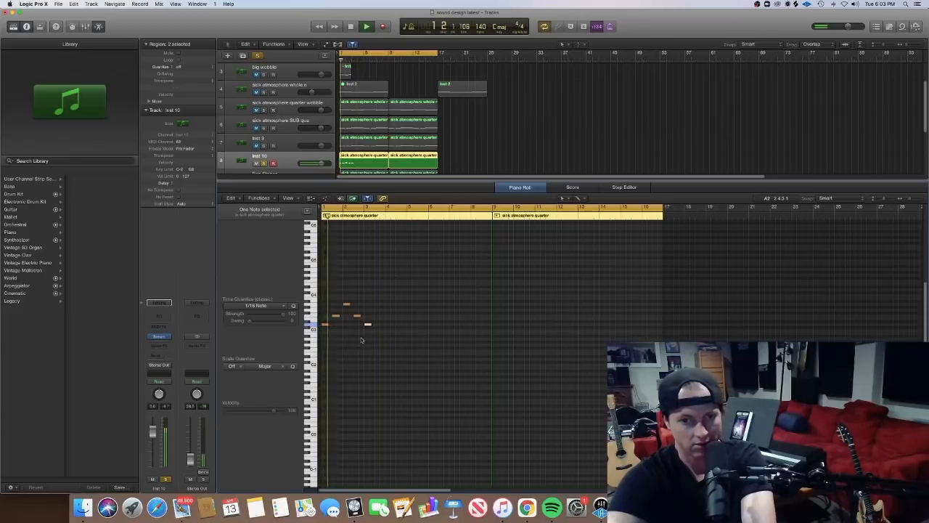
Shorten all five notes together to about an eighth note each
left_click_drag(405, 333, 323, 293)
left_click(323, 293)
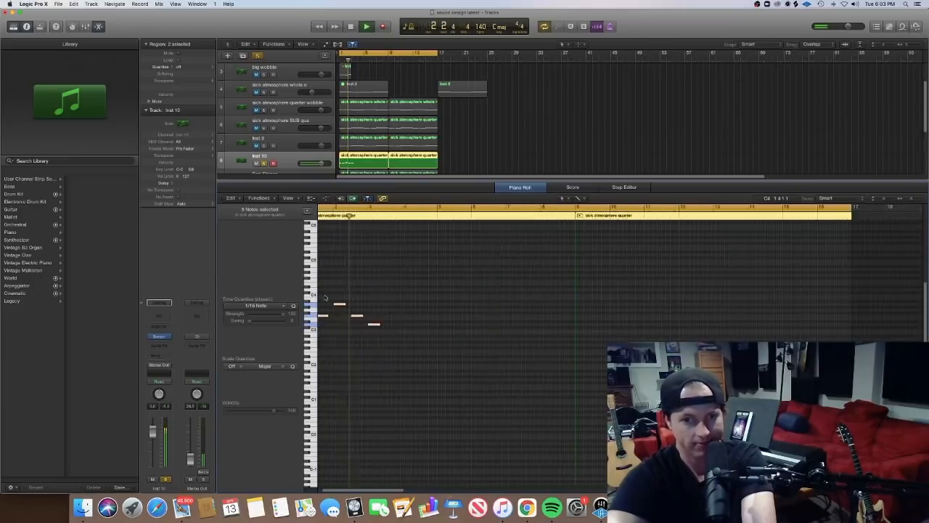
left_click(330, 323)
mouse_move(442, 369)
left_mouse_down()
mouse_move(315, 290)
mouse_move(324, 323)
left_mouse_up()
key("space")
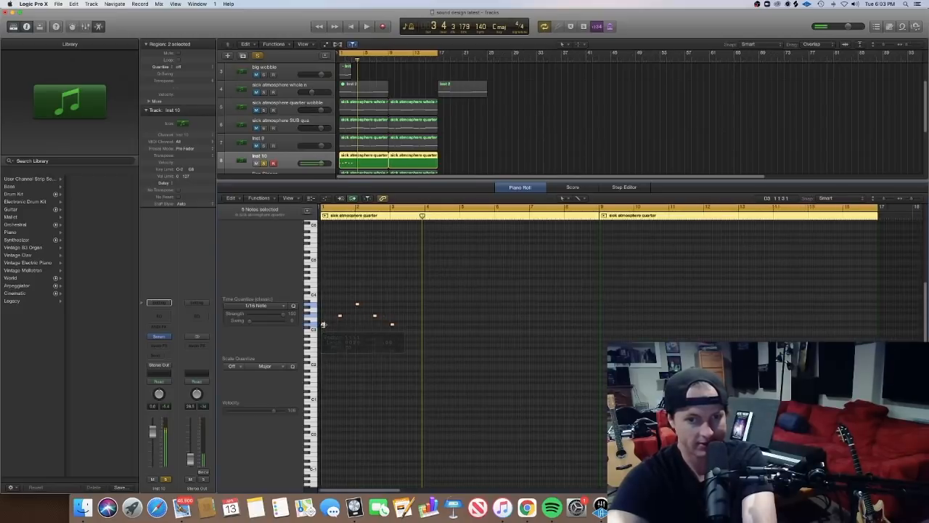
Fill bar 1 with additional eighth notes to form the pattern D3, F3, A3, D3, F3, D3, A#3, A3
key("z")
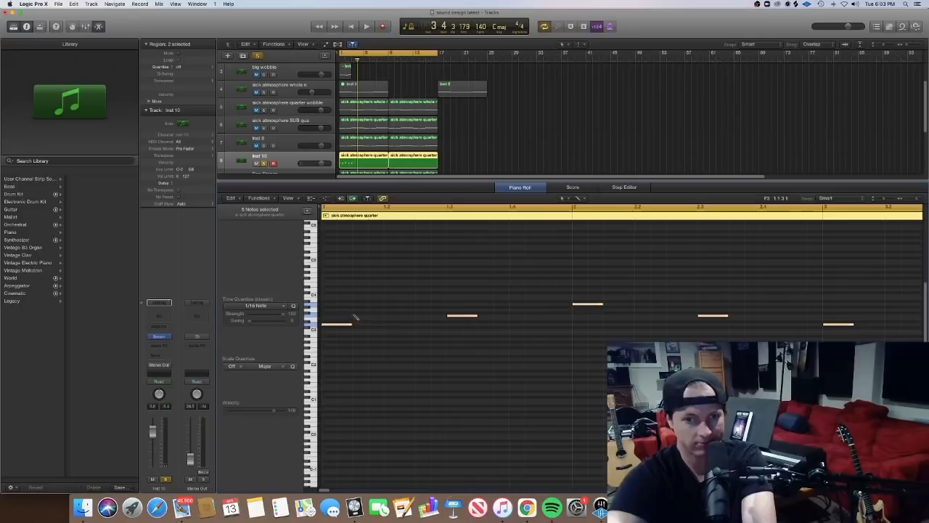
left_click(355, 317)
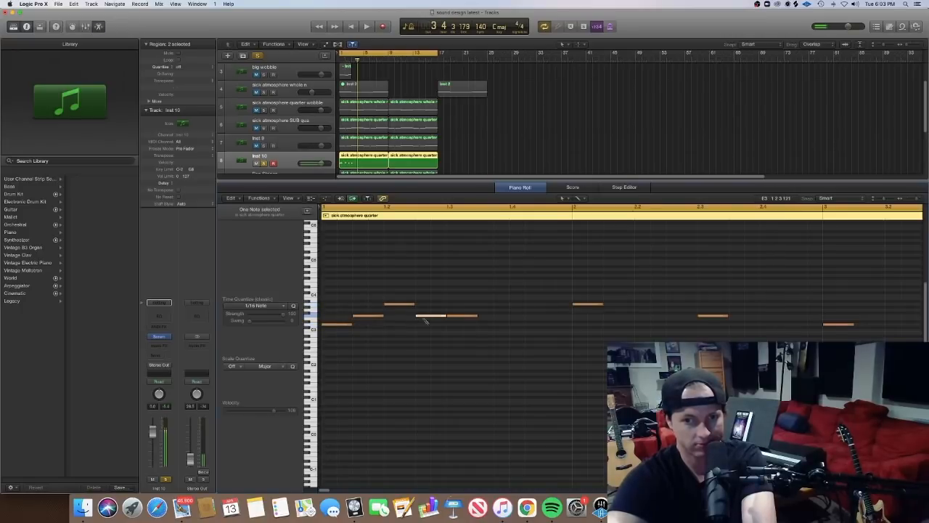
left_click_drag(426, 320, 425, 327)
key("space")
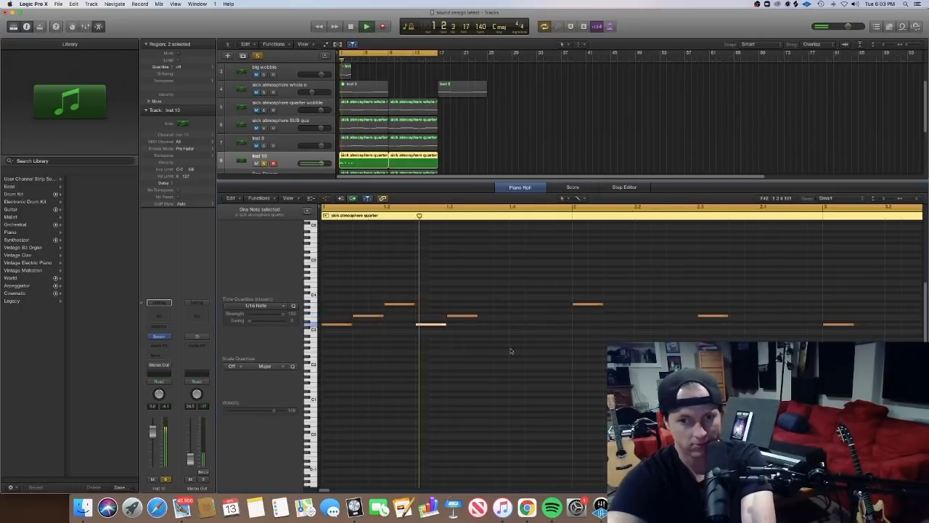
key("super+Left")
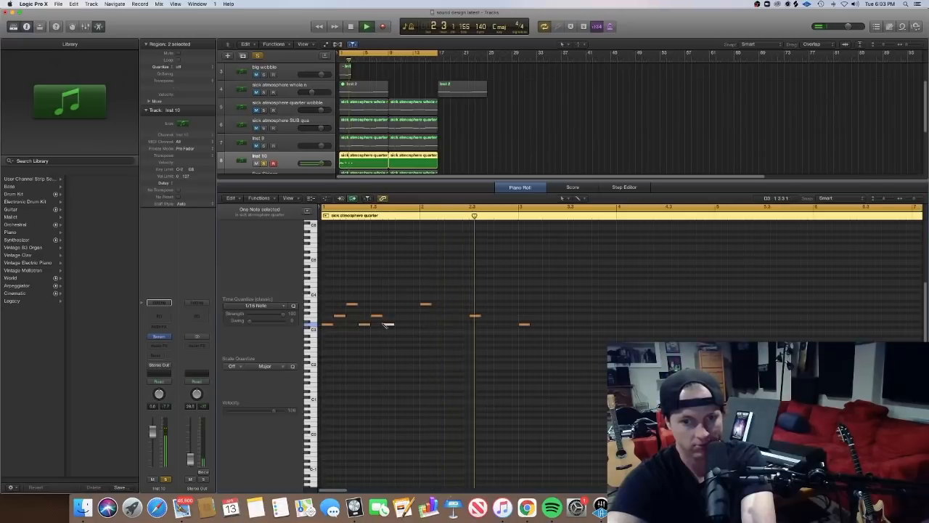
left_click(400, 301)
left_click(413, 304)
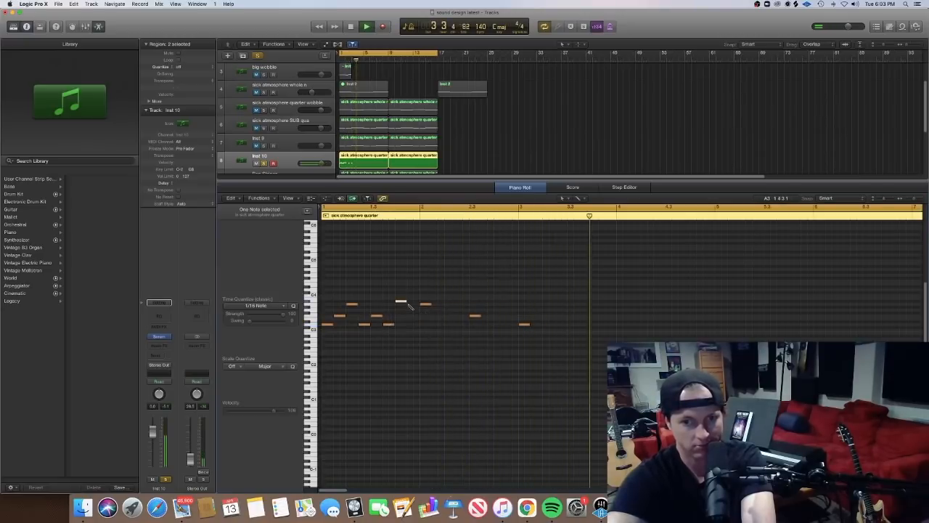
Delete the leftover notes from bar 2 onward and copy the one-bar pattern into bar 2
left_click_drag(550, 351, 422, 278)
key("Delete")
key("super+Left")
key("super+Left")
key("super+Right")
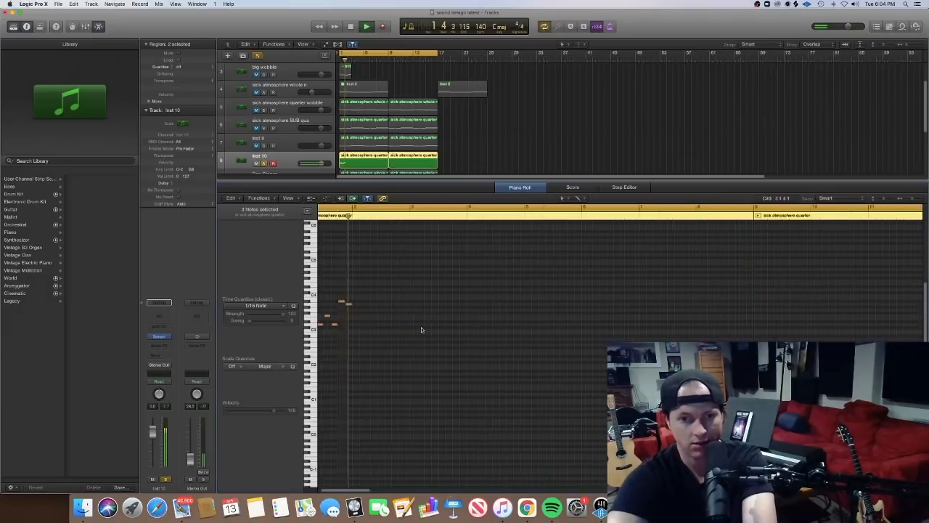
left_click_drag(449, 349, 396, 303)
key("space")
key("space")
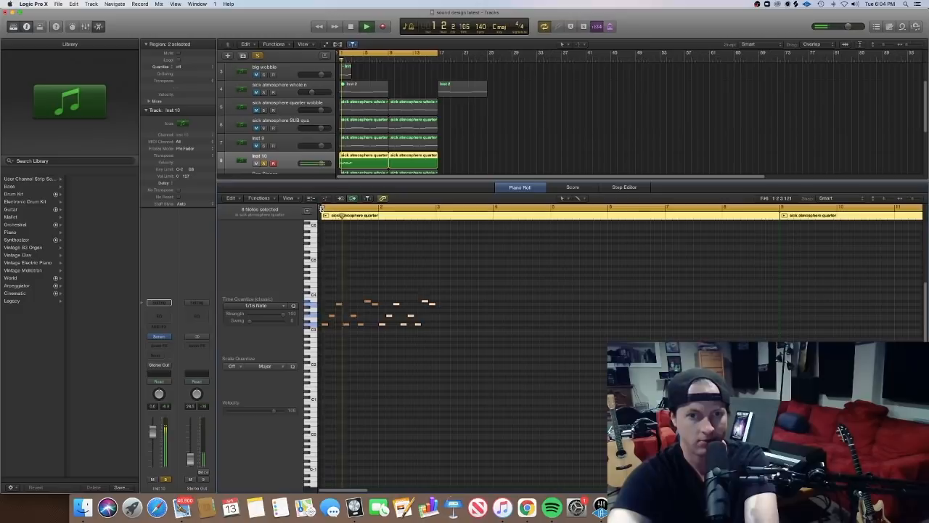
Set the cycle range to bars 1 and 2 so the new pattern loops
left_click(330, 208)
left_click_drag(330, 208, 436, 209)
key("space")
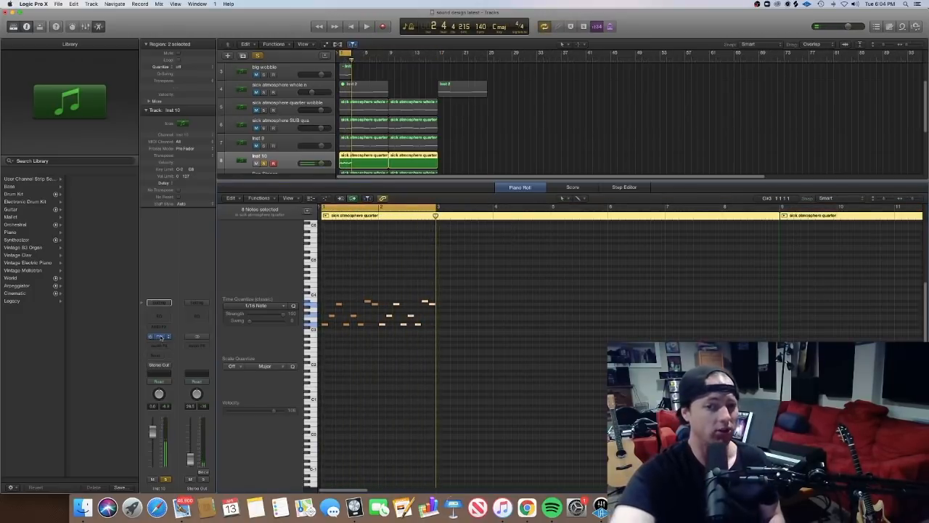
Open Serum on Inst 10 and reshape LFO 1 into a falling curve
left_click(161, 336)
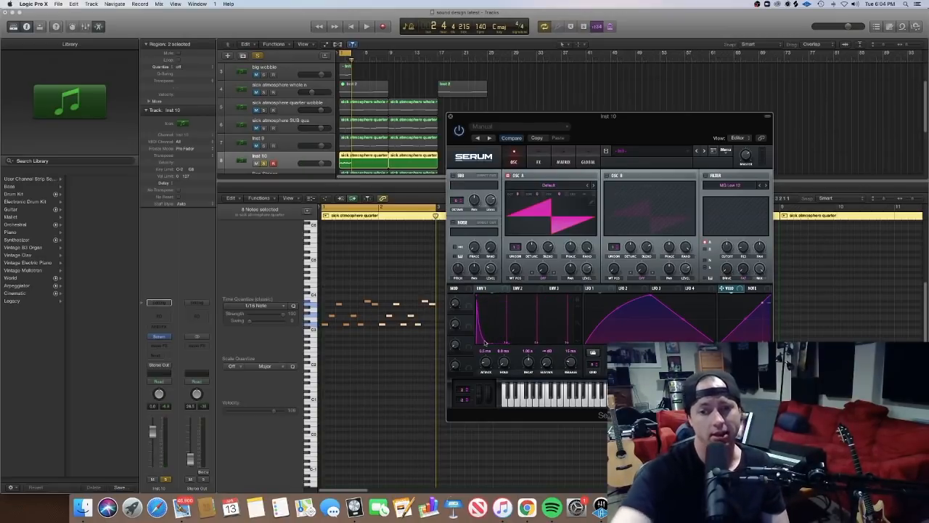
key("space")
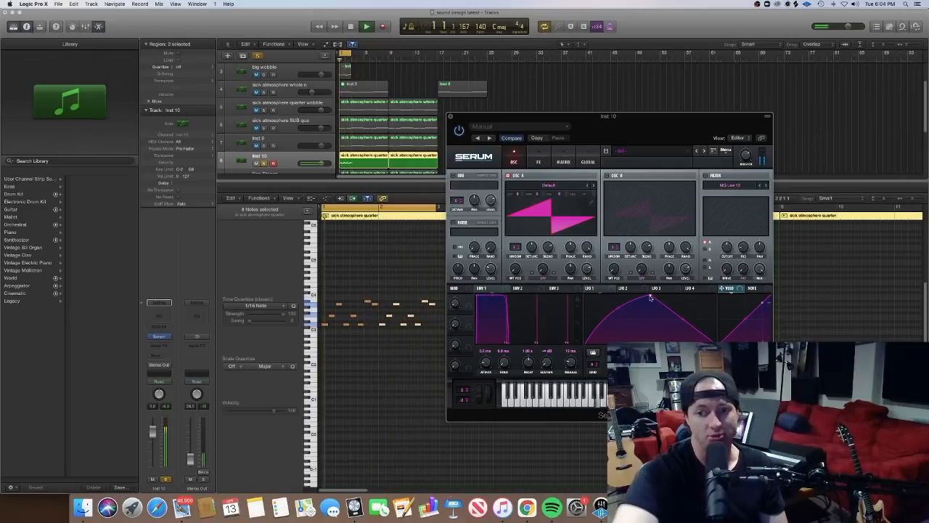
left_click_drag(649, 319, 644, 340)
left_click(337, 215)
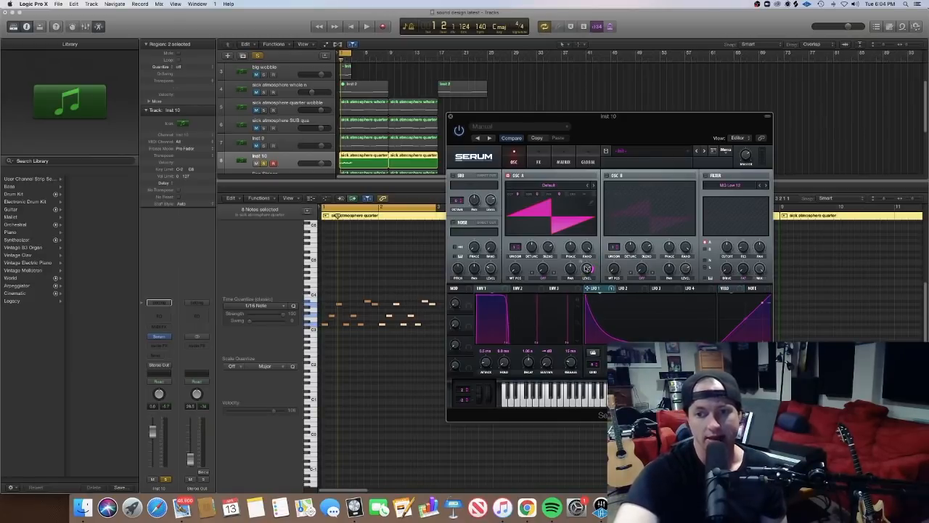
Set the full LFO 1 modulation on OSC A's level and bend the falling LFO curve outward during playback
mouse_move(585, 267)
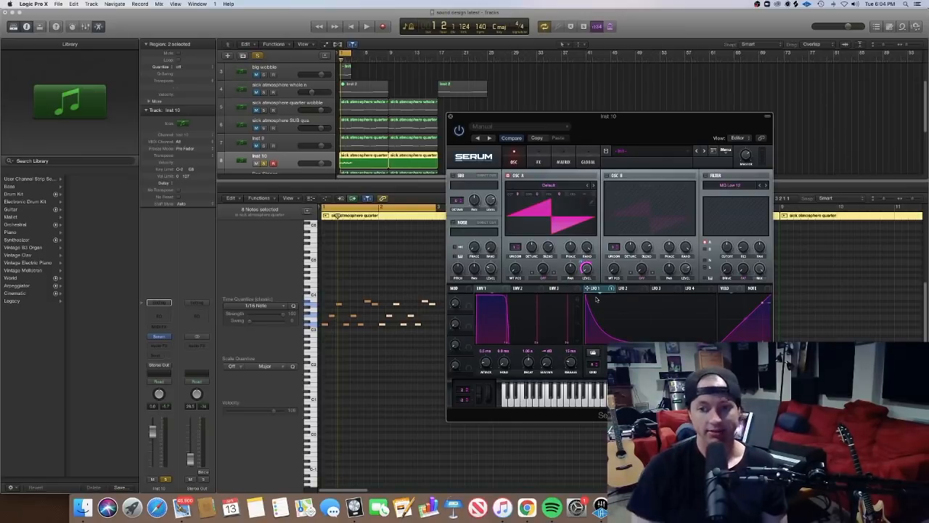
key("space")
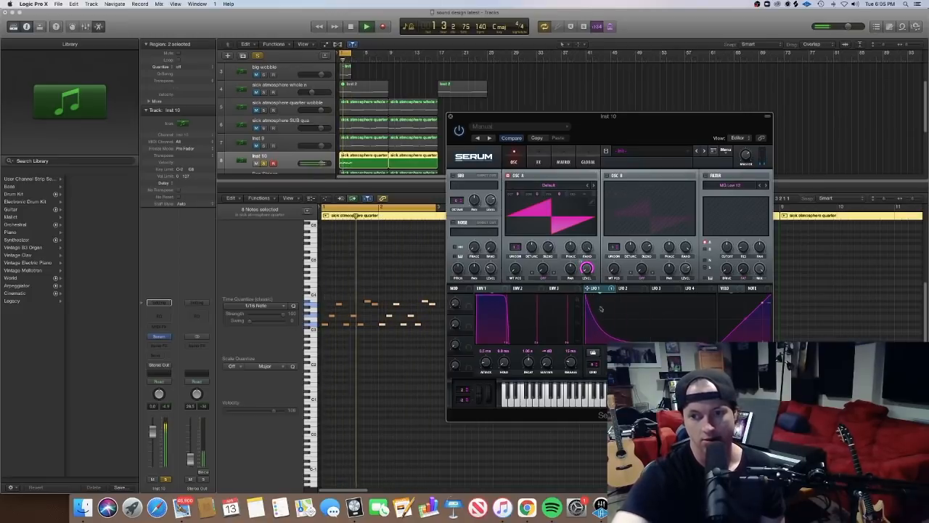
left_click_drag(609, 330, 615, 348)
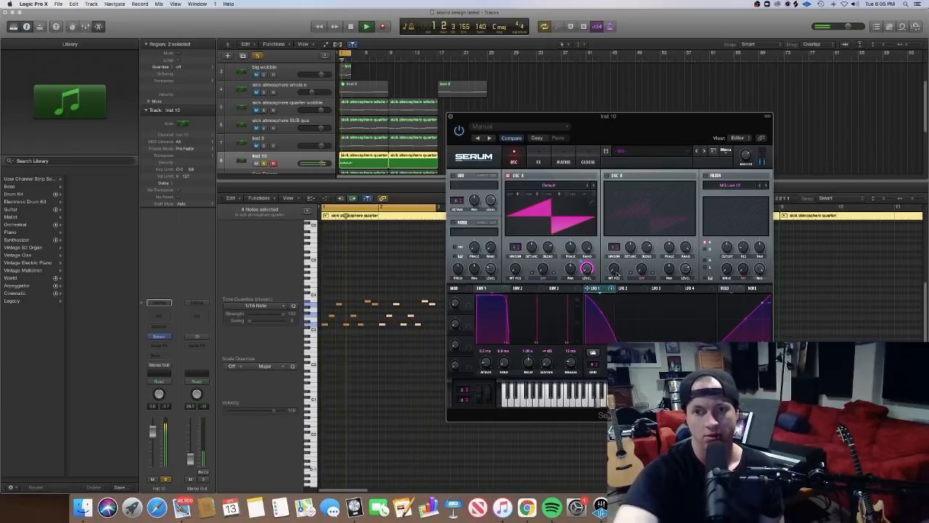
Audition OSC A wavetables and settle on Basic Shapes, raising the Stereo Out fader for monitoring
left_click(594, 184)
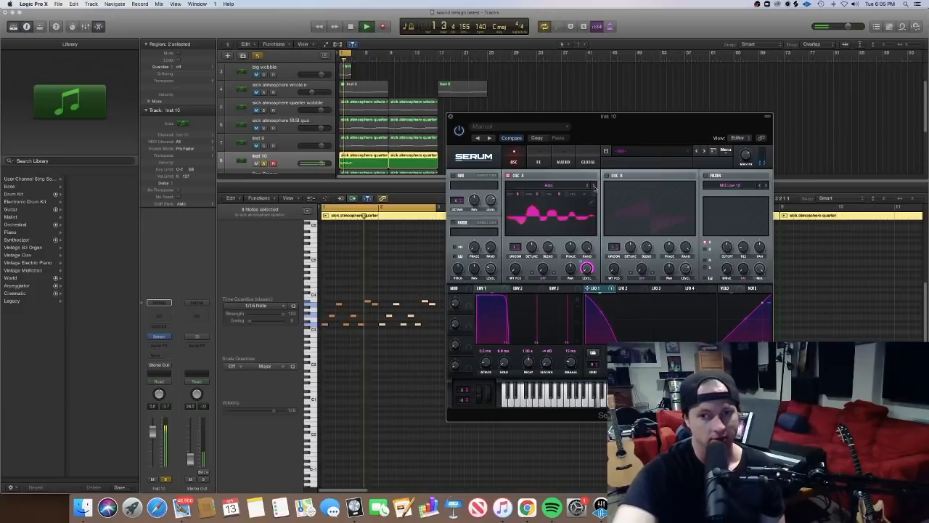
left_click(594, 185)
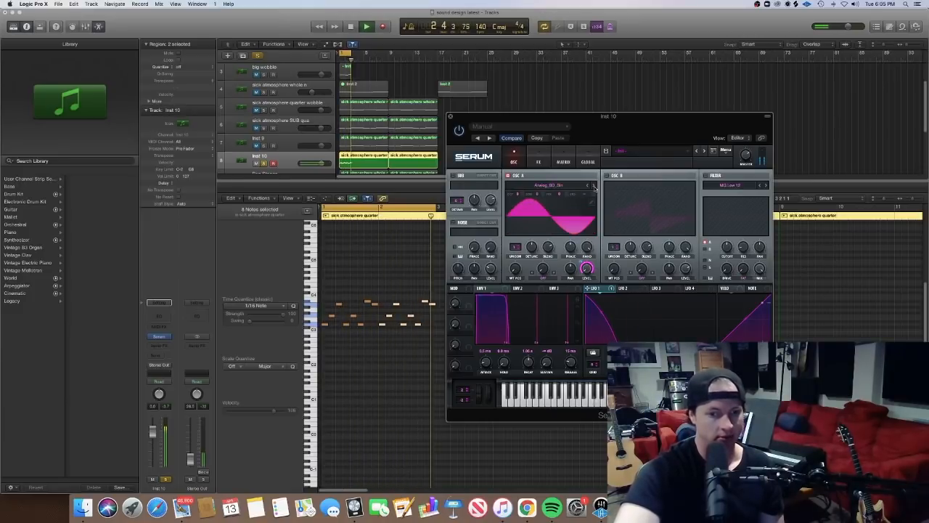
left_click(594, 184)
left_click(190, 431)
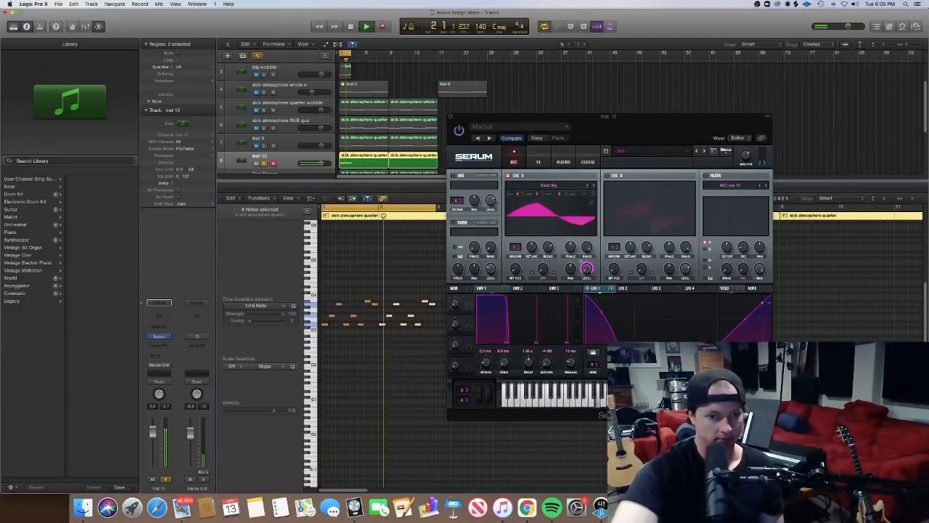
left_click(593, 185)
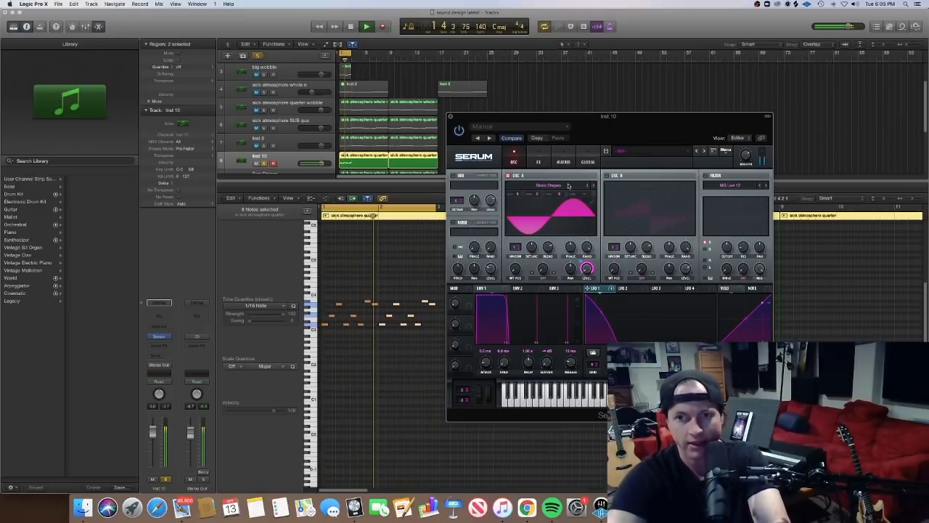
key("space")
Enable the Reverb effect and shape LFO 2 as a rising ramp with a steep drop at the end
left_click(543, 160)
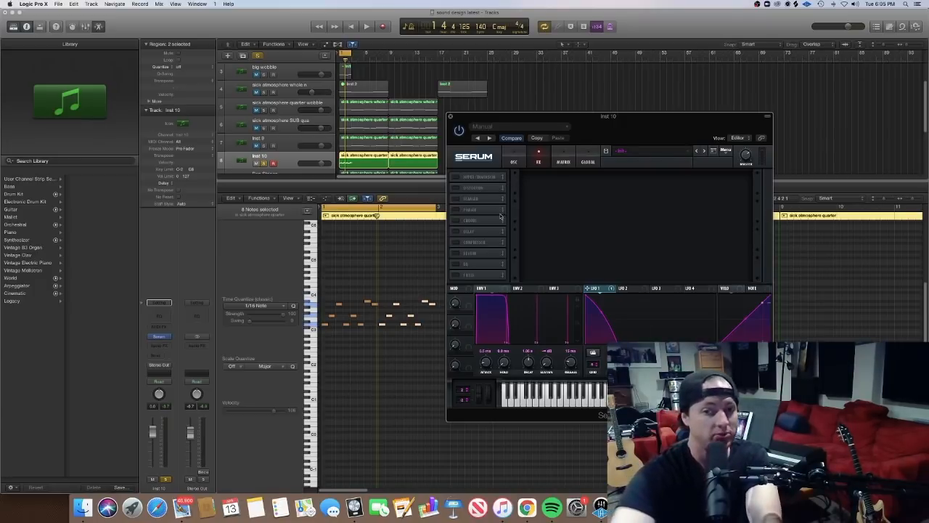
left_click(455, 254)
left_click(647, 289)
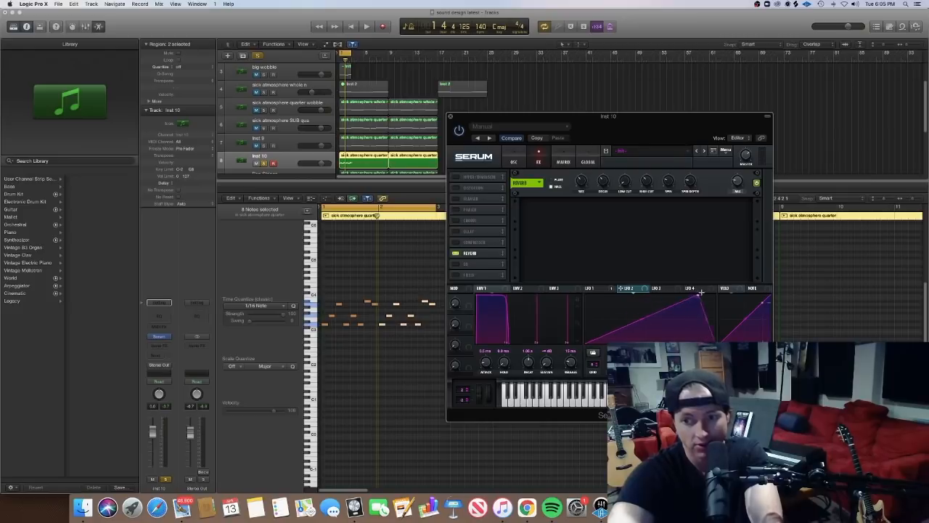
left_click(701, 290)
left_click(618, 289)
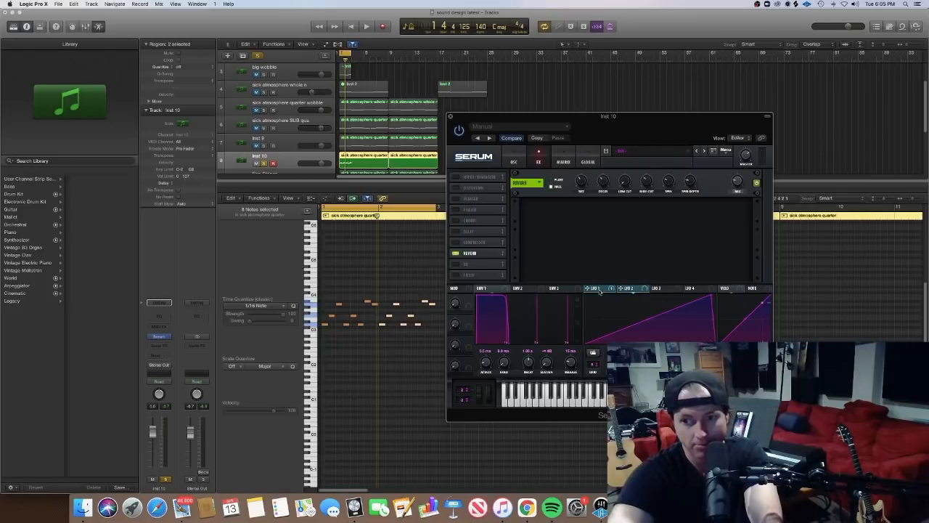
Assign LFO 2 to the Reverb mix and lower the ramp's peak to about half height while playing
left_click(601, 287)
left_click(628, 289)
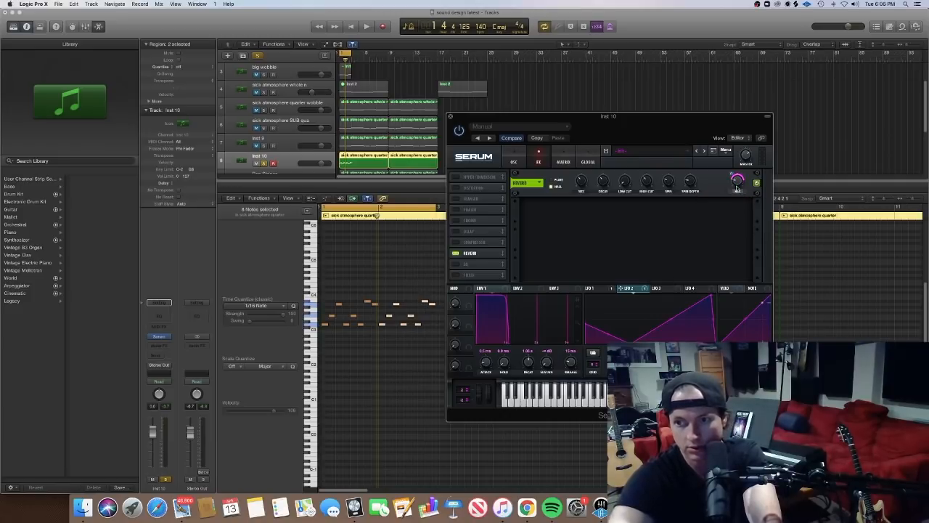
key("space")
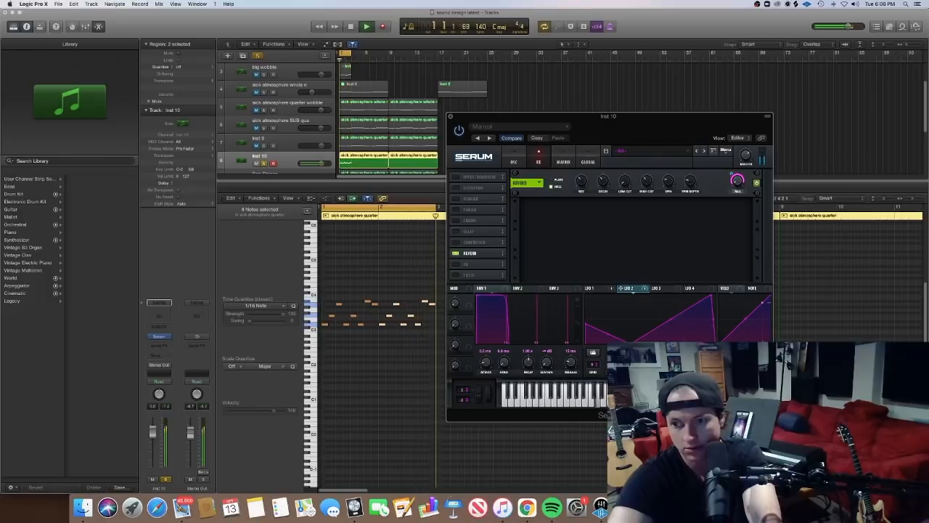
left_click_drag(712, 295, 709, 317)
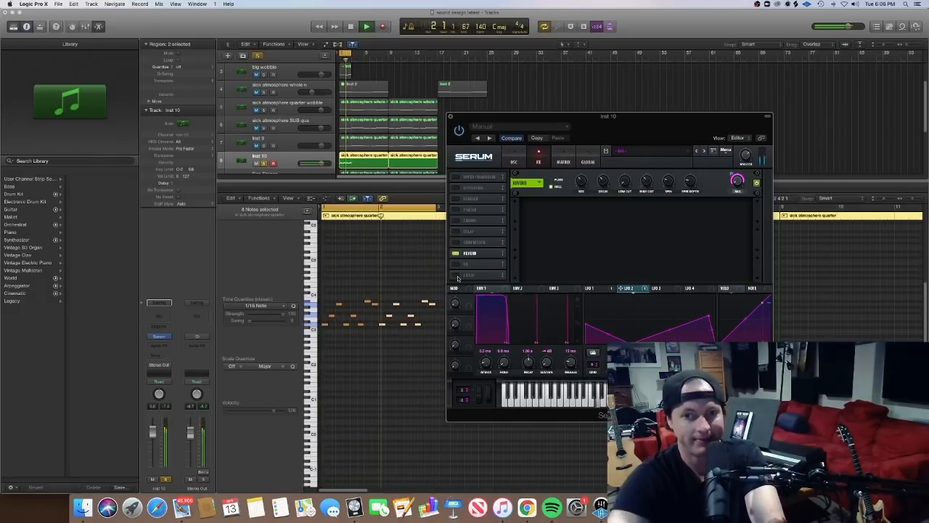
Enable the Phaser, assign LFO 2 to its frequency, and play the loop to hear it
left_click(455, 209)
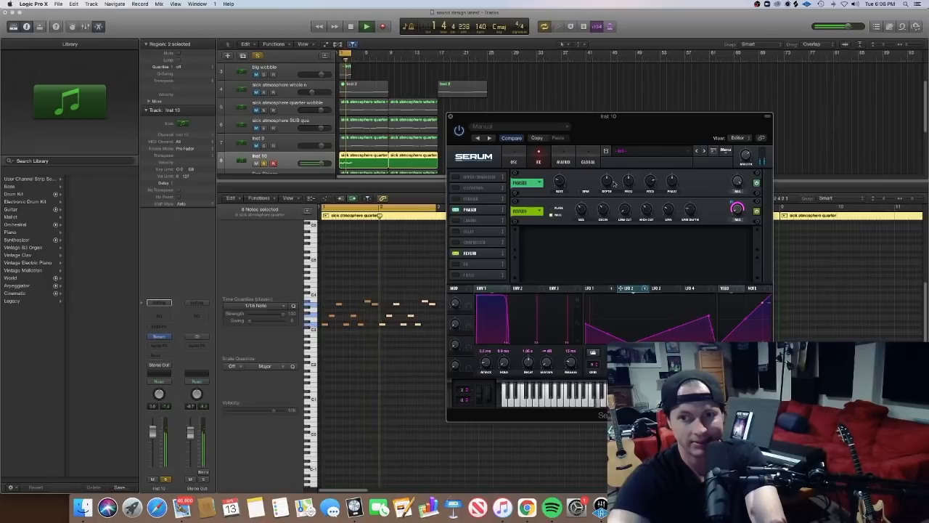
mouse_move(624, 196)
mouse_move(623, 196)
left_mouse_down()
mouse_move(628, 220)
mouse_move(627, 158)
mouse_move(627, 211)
left_mouse_up()
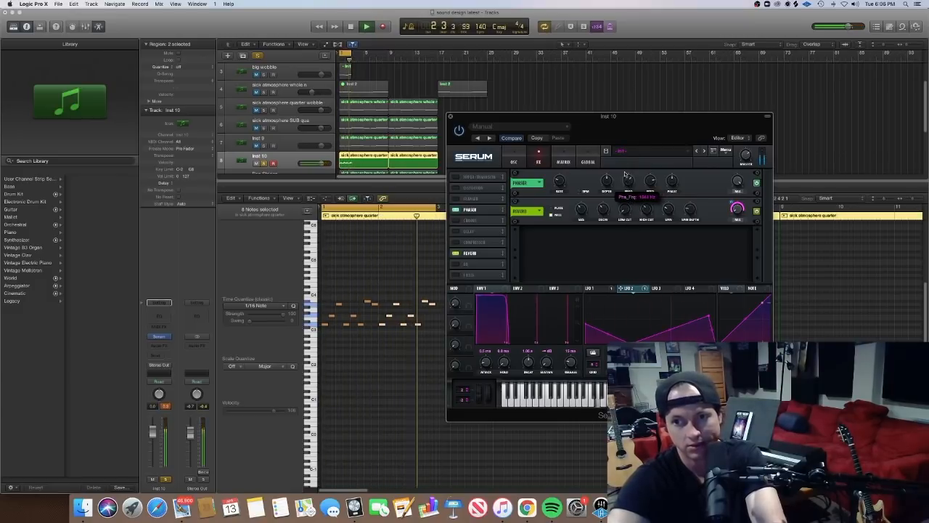
key("space")
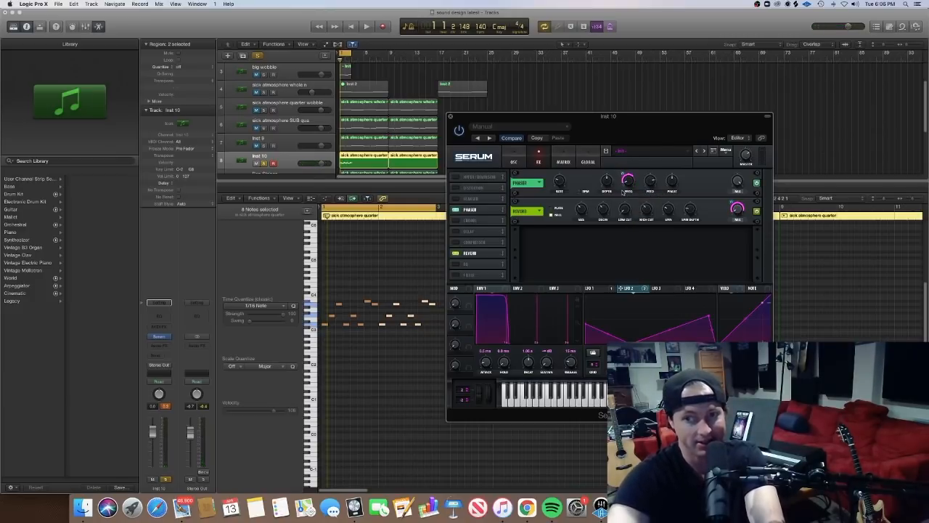
key("space")
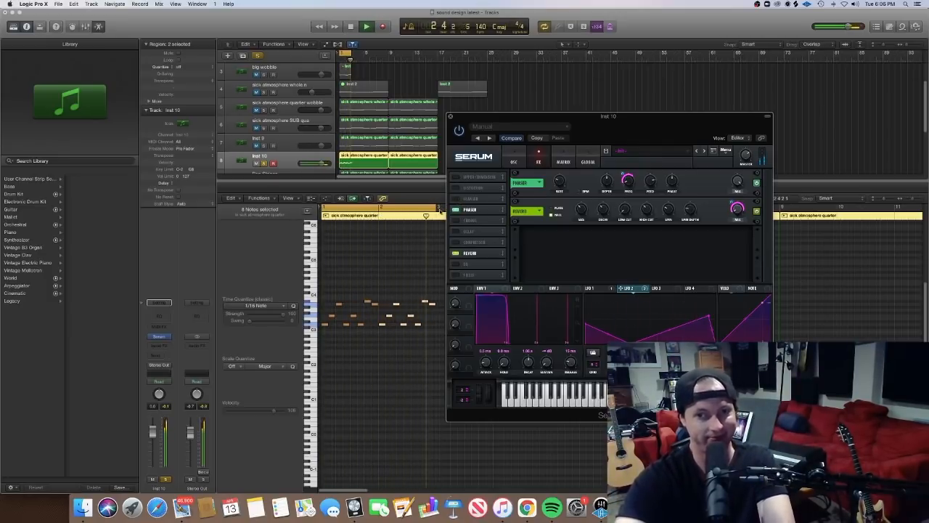
Enable the Delay, adjust its feedback, modulate its mix with LFO 2, and place it between the Phaser and Reverb
left_click(478, 231)
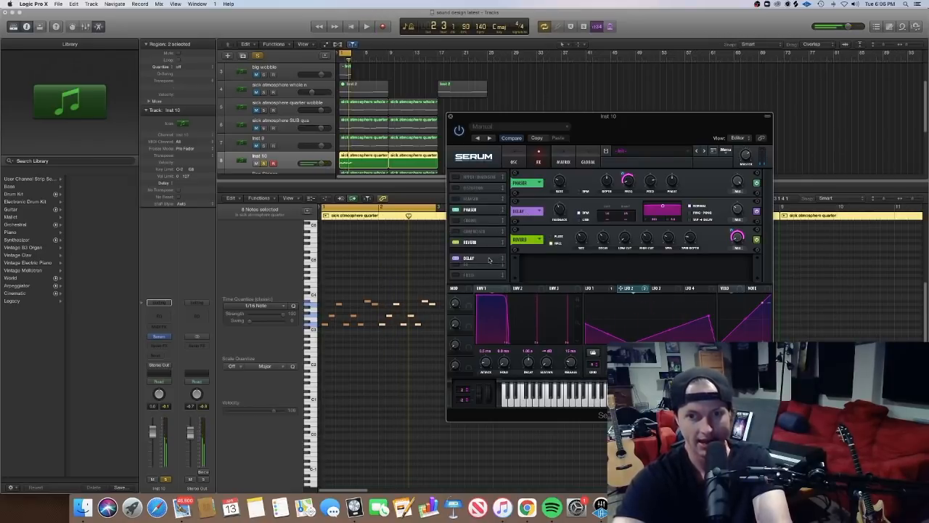
left_click_drag(489, 259, 489, 255)
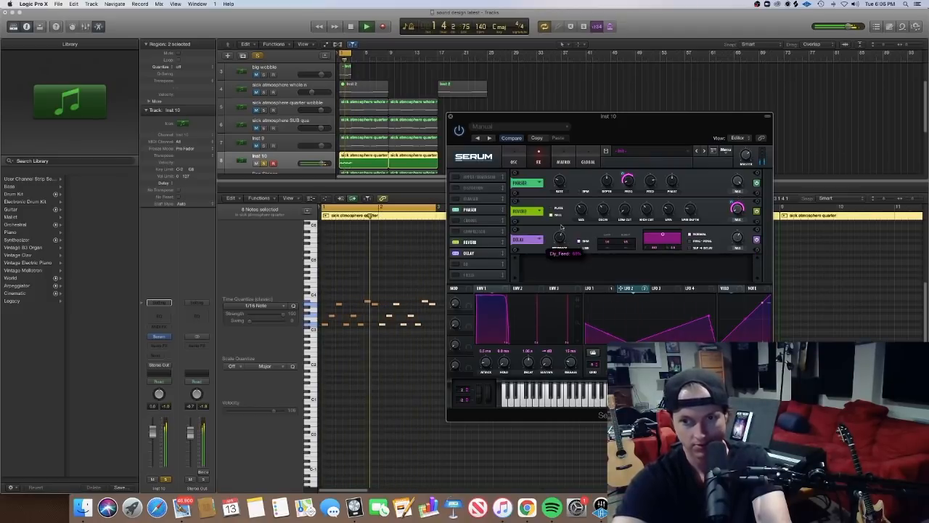
left_click_drag(559, 237, 559, 243)
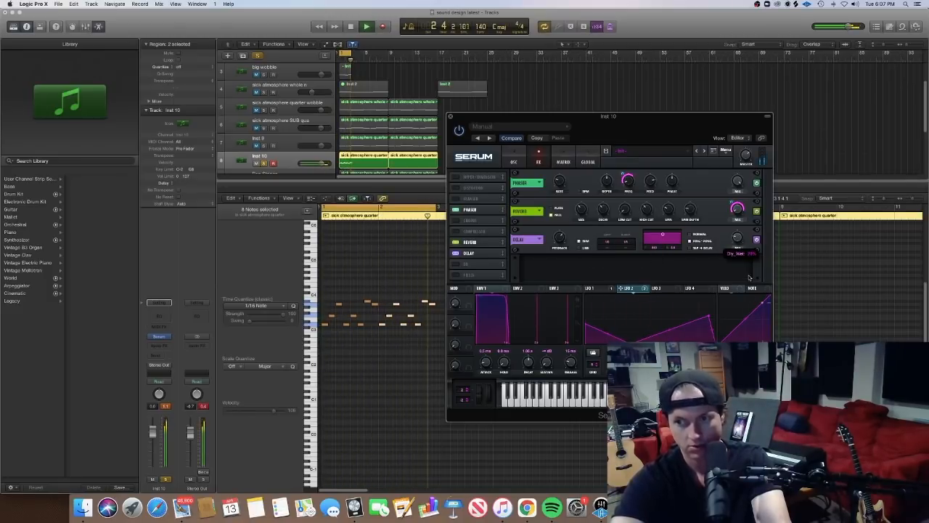
mouse_move(749, 254)
left_mouse_down()
mouse_move(715, 234)
mouse_move(746, 243)
mouse_move(737, 239)
left_mouse_up()
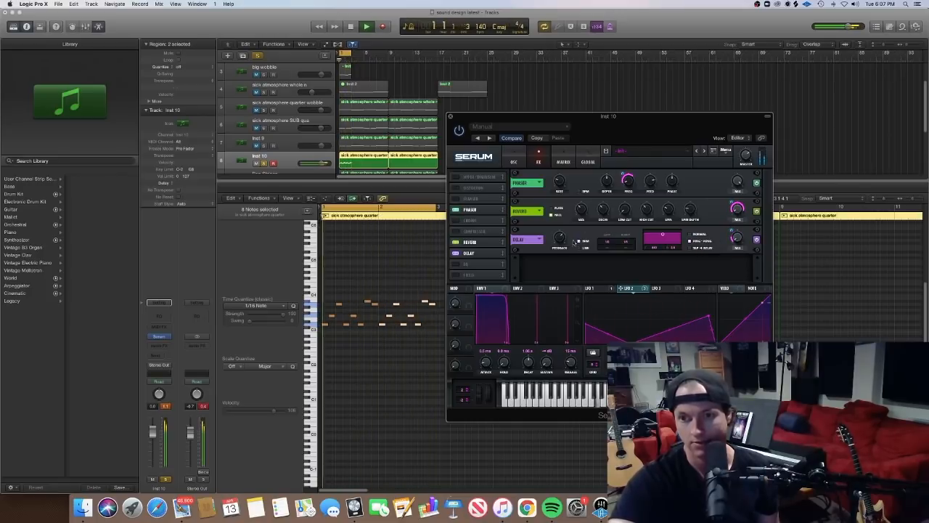
left_click_drag(557, 233, 556, 265)
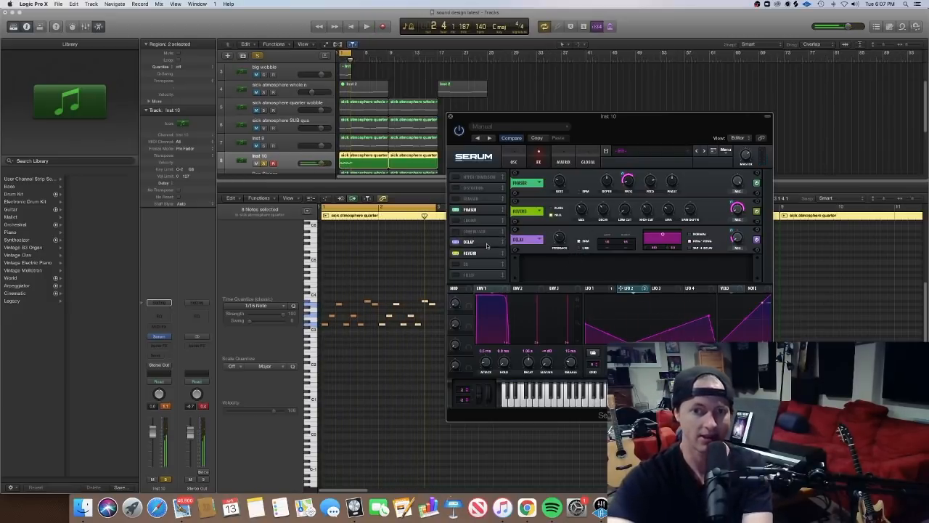
left_click_drag(487, 245, 487, 250)
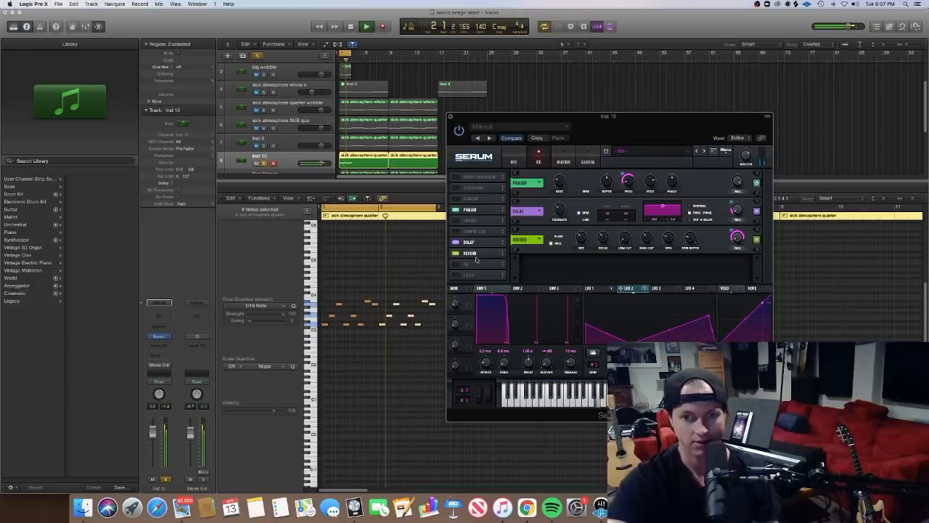
Enable the EQ, adjust the high band's gain, and modulate its frequency with LFO 2 while playing the loop
left_click(470, 263)
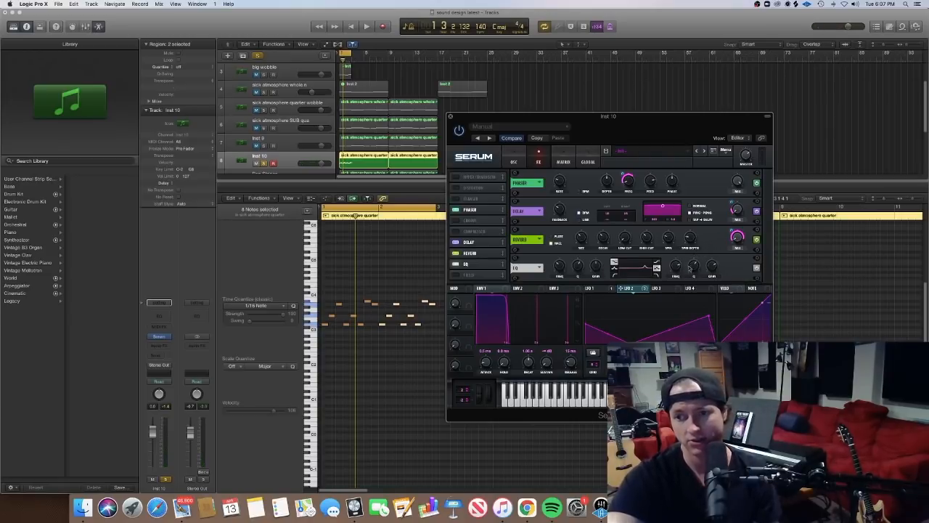
key("space")
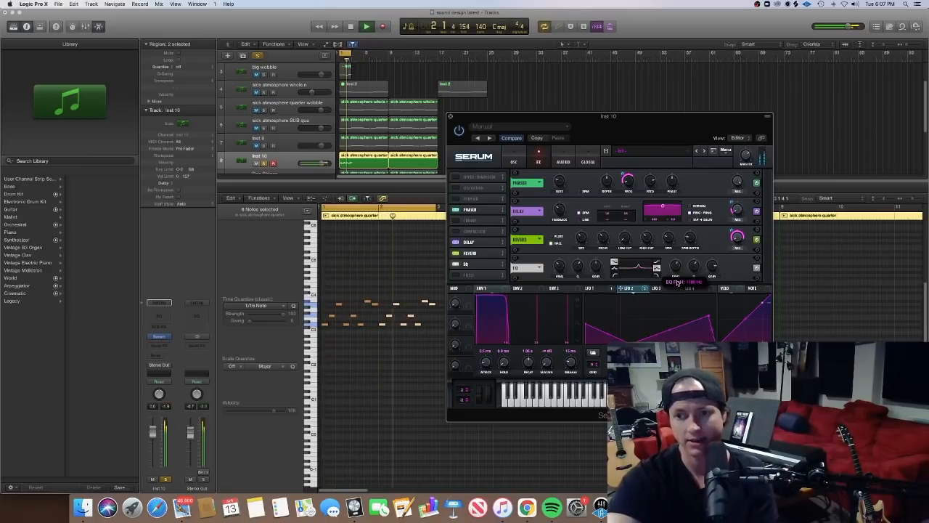
left_click_drag(712, 266, 712, 277)
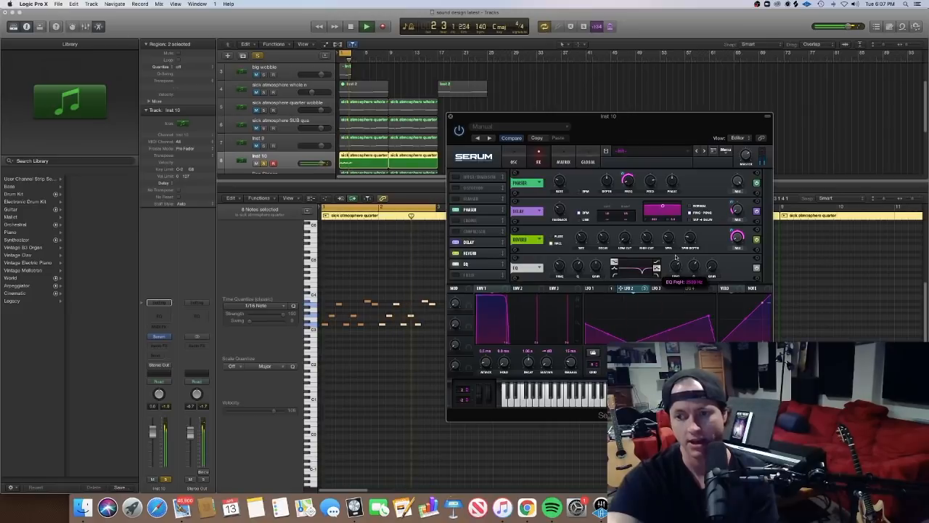
mouse_move(714, 267)
left_mouse_down()
mouse_move(722, 190)
mouse_move(712, 276)
left_mouse_up()
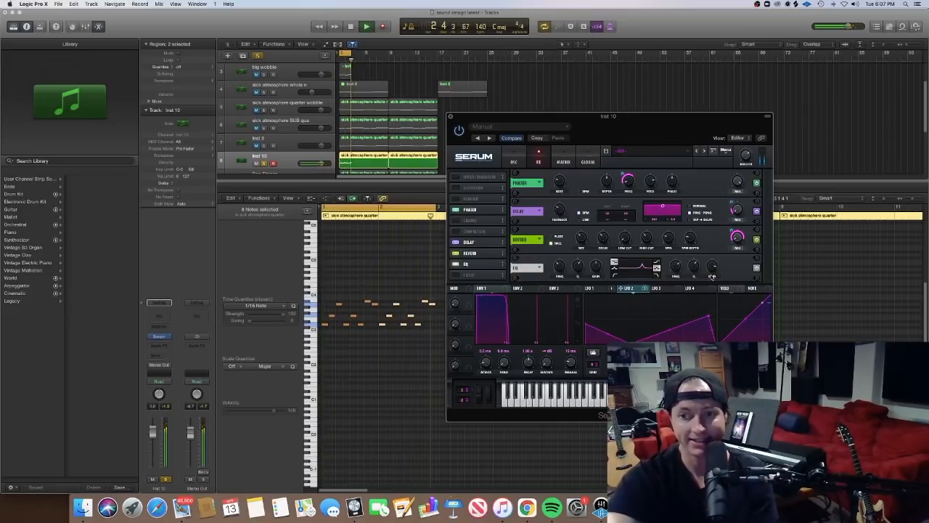
left_click_drag(675, 276, 675, 286)
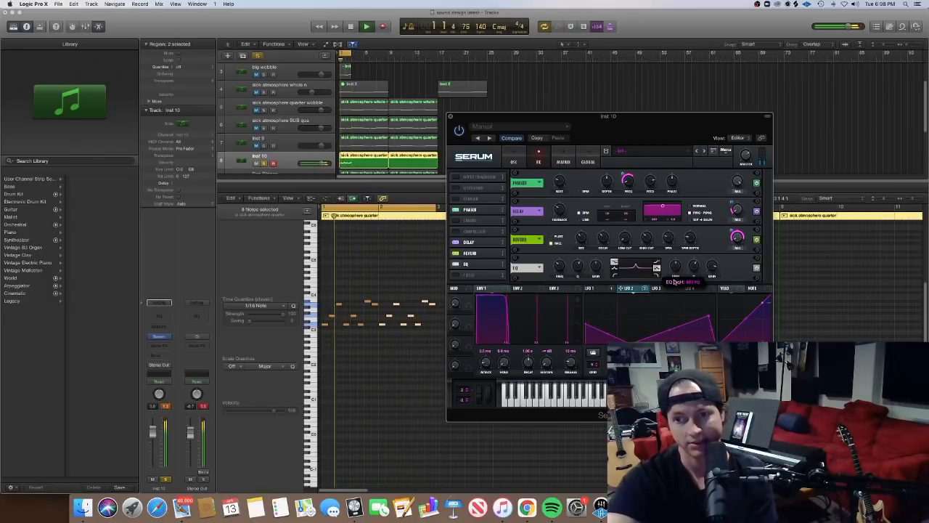
left_click_drag(673, 269, 671, 267)
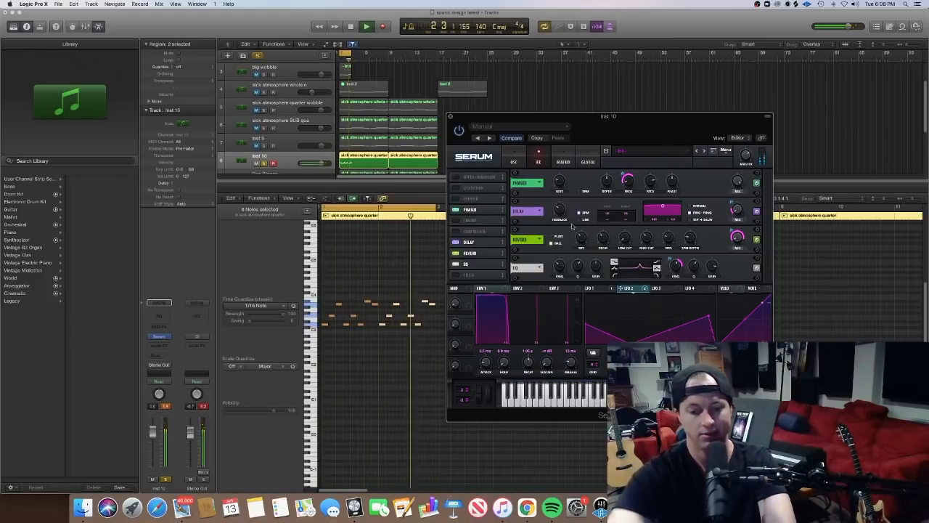
key("space")
key("v")
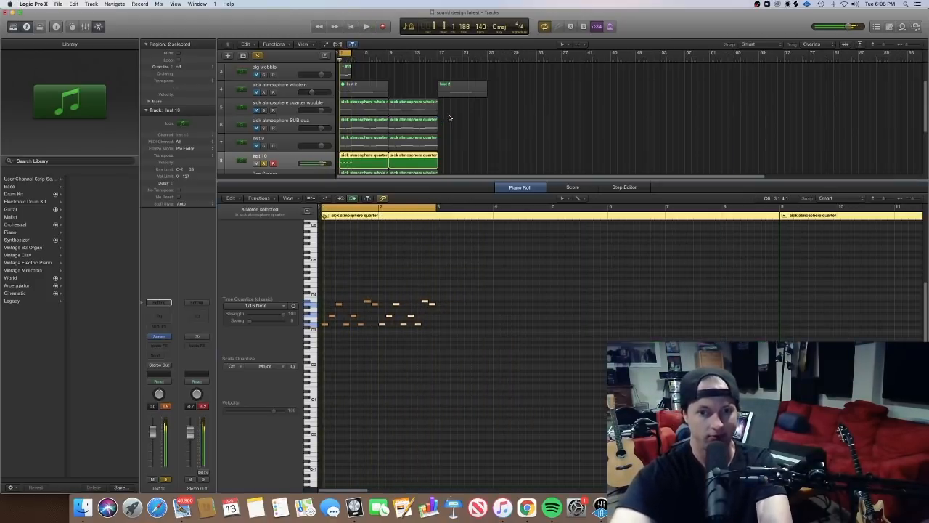
Copy the Inst 10 arpeggio from bars 1–2 to bar 3 and lower the copy's bottom notes
left_click(476, 358)
left_click_drag(501, 346, 320, 251)
left_click_drag(514, 343, 314, 259)
left_click_drag(324, 326, 439, 326)
left_click_drag(589, 354, 438, 336)
left_click(570, 327)
Copy the bars 3–4 pattern to bar 5 and lower the repeated upper notes in the copy
left_click_drag(602, 361, 436, 286)
left_click_drag(438, 336, 557, 341)
left_click(700, 322)
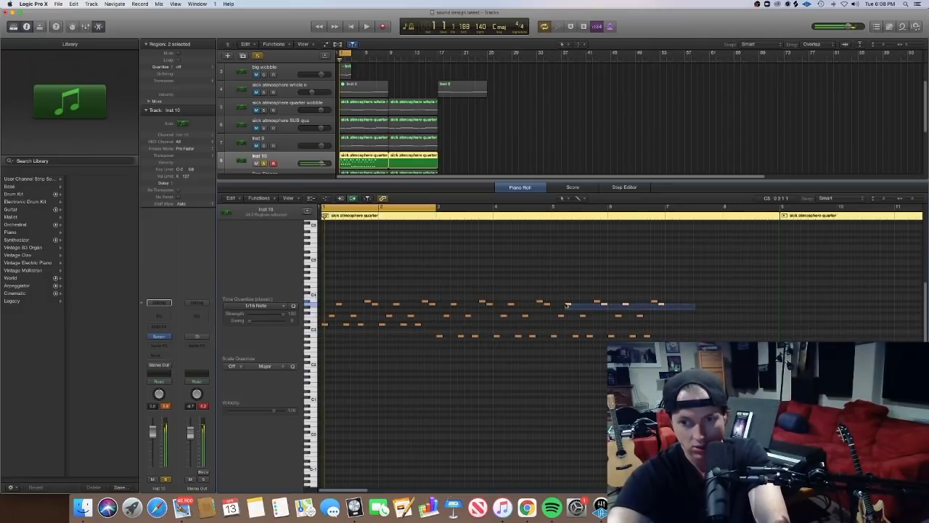
left_click_drag(567, 305, 568, 310)
key("space")
key("super+Left")
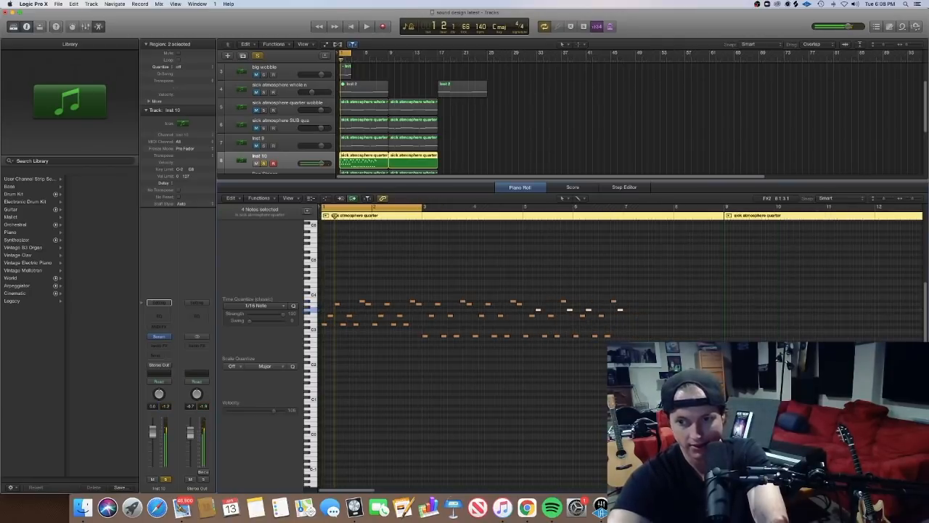
Copy the bars 5–6 pattern to bar 7 one semitone lower and move its repeated upper notes further down
left_click_drag(668, 364, 527, 295)
left_click_drag(525, 337, 638, 339)
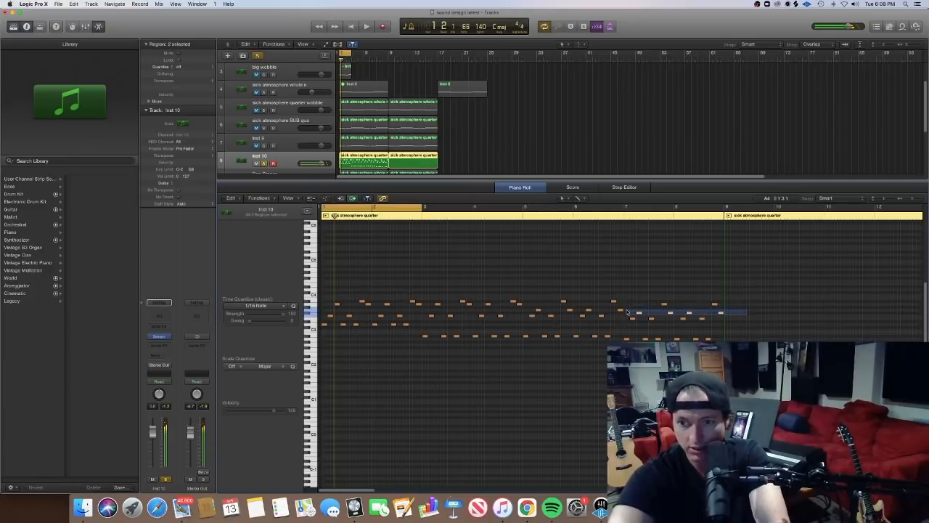
left_click_drag(638, 313, 638, 326)
key("space")
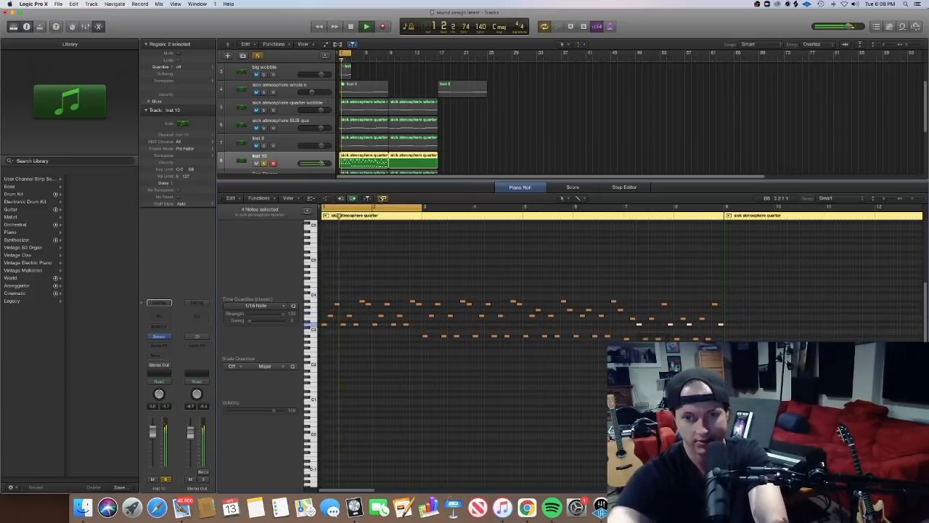
Extend the cycle to bar 9 and audition Inst 9 with Inst 10, lowering Inst 9's volume to about -25.5 dB before muting it
left_click_drag(530, 218, 727, 241)
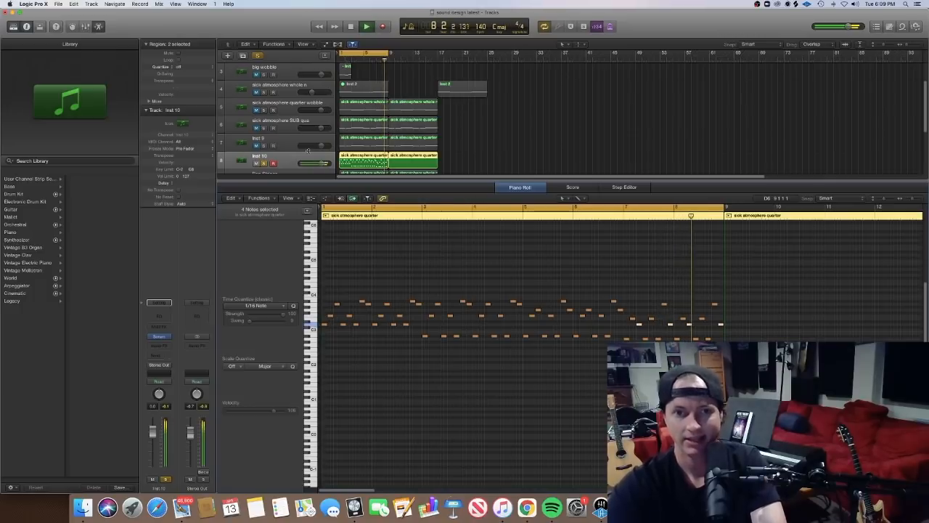
left_click(257, 146)
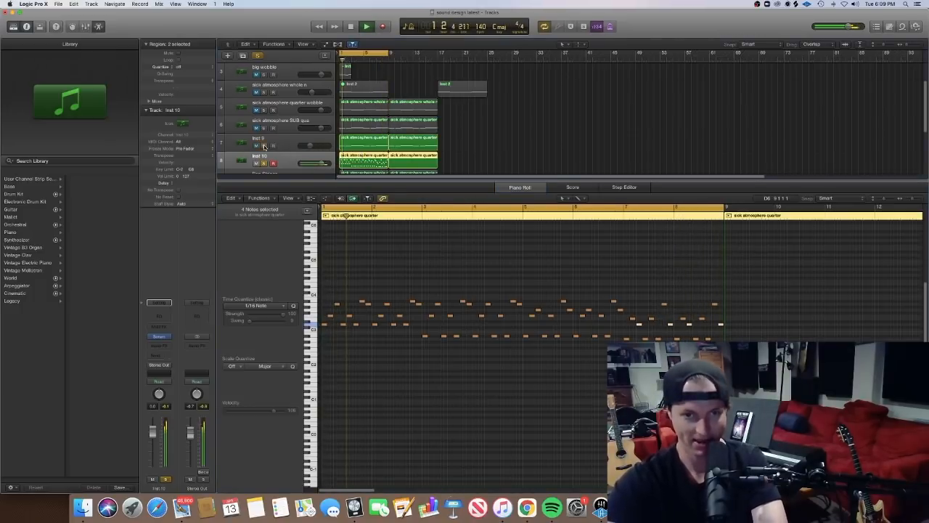
mouse_move(309, 145)
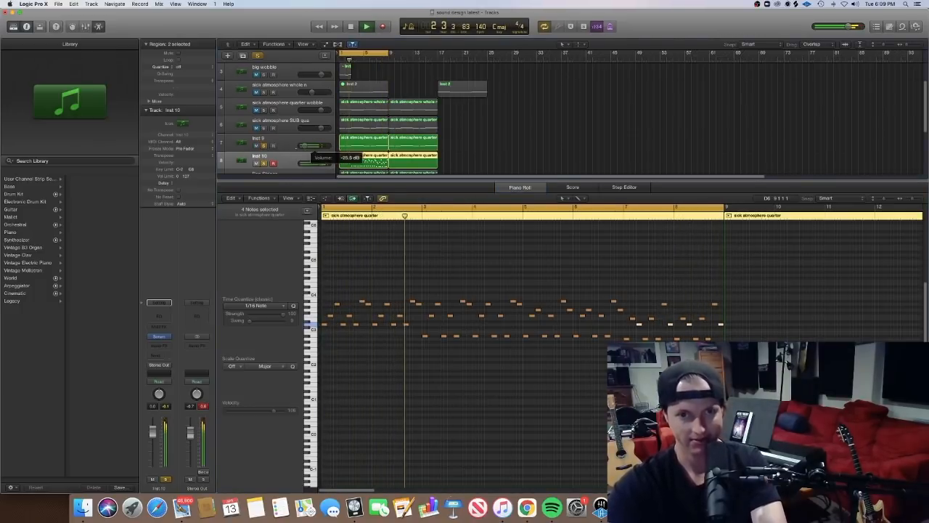
left_click_drag(318, 162, 313, 161)
left_click(256, 145)
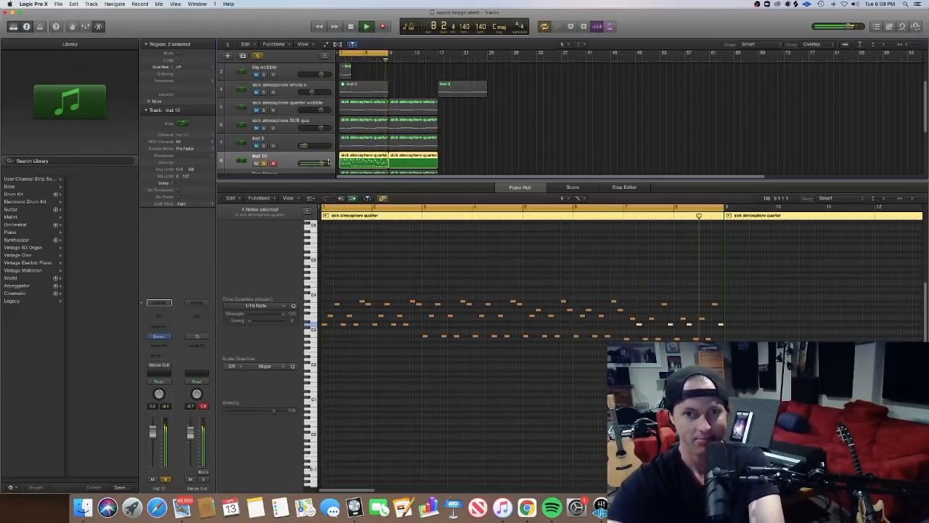
Duplicate the Inst 9 track, move its two regions onto the new Inst 11 track, and solo that track
left_click(265, 144)
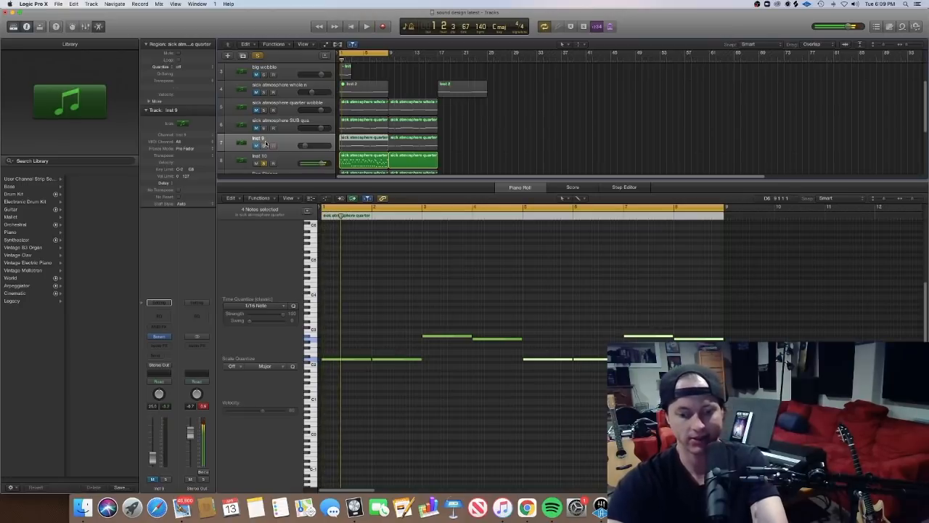
key("super+d")
left_click_drag(482, 149, 385, 143)
left_click_drag(396, 143, 396, 160)
left_click_drag(276, 155, 275, 155)
left_click(263, 162)
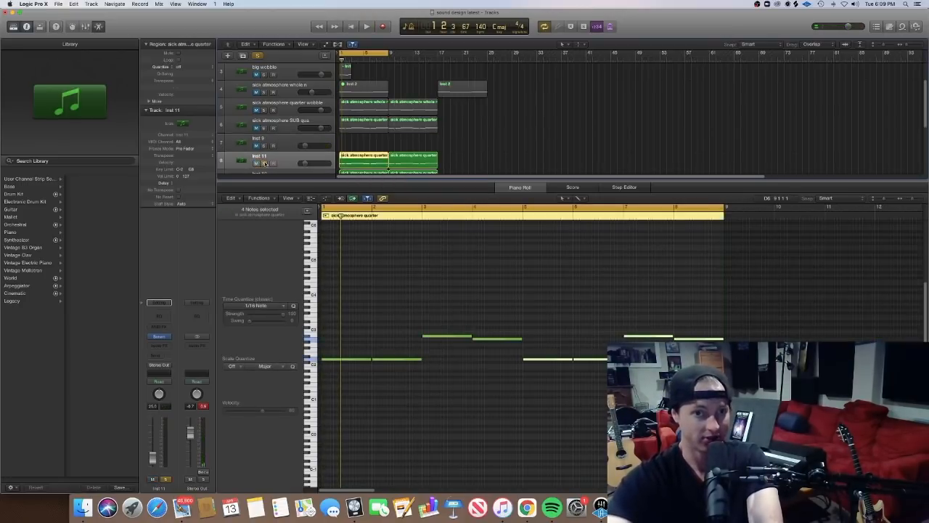
left_click(377, 140)
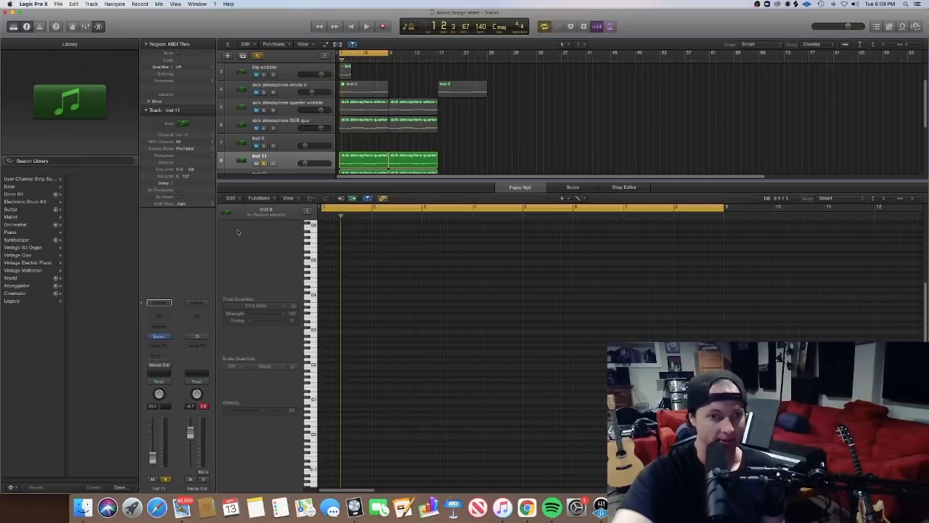
Initialize the Serum preset on Inst 11 and leave only the Sub oscillator enabled
left_click(161, 336)
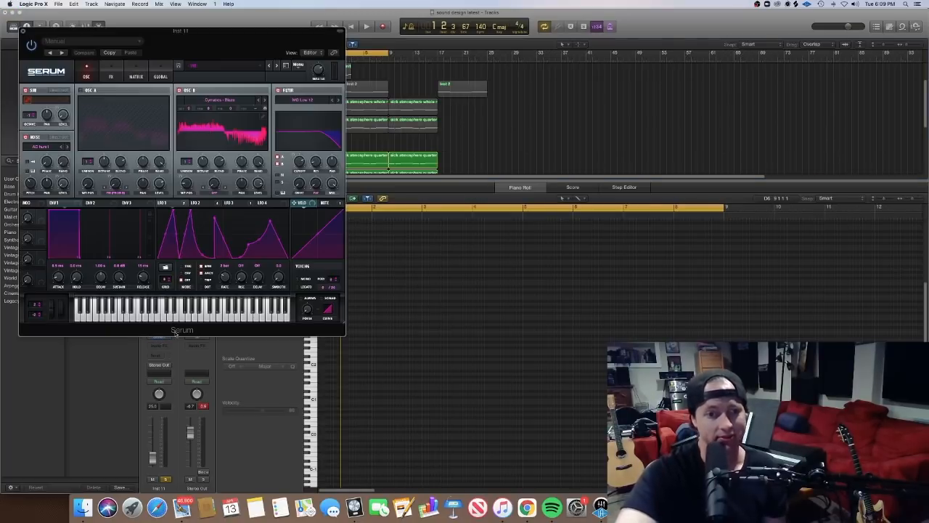
left_click(290, 64)
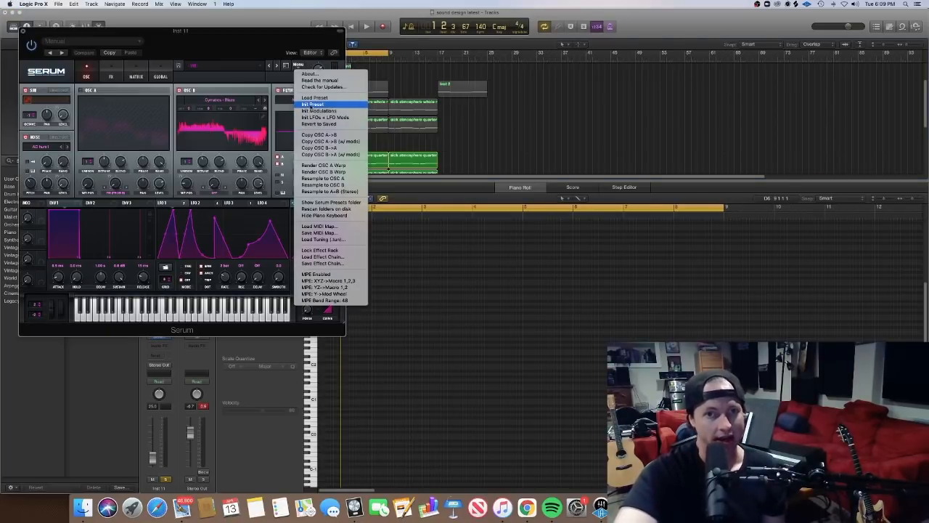
left_click(311, 103)
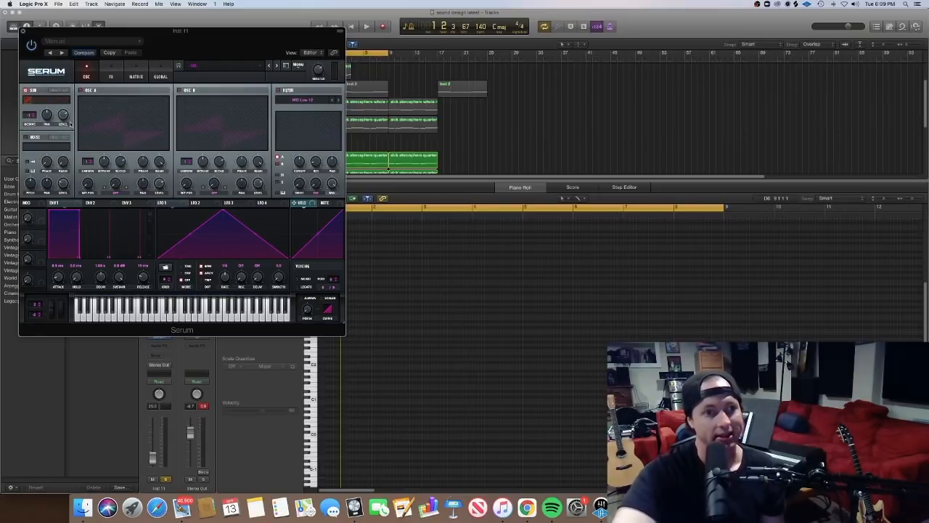
Raise the Sub oscillator's octave and adjust its level while playing the loop, moving the Serum window clear of the screen edge
key("space")
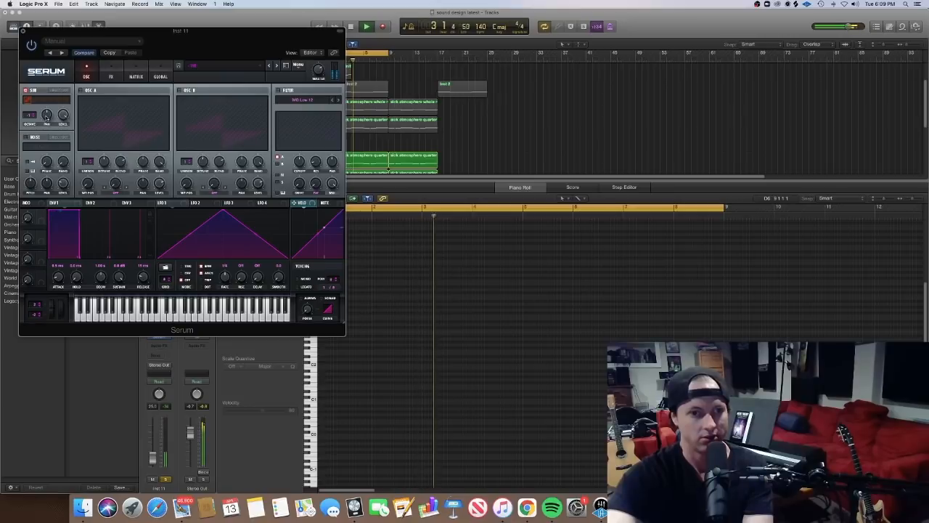
left_click(111, 74)
left_click(86, 75)
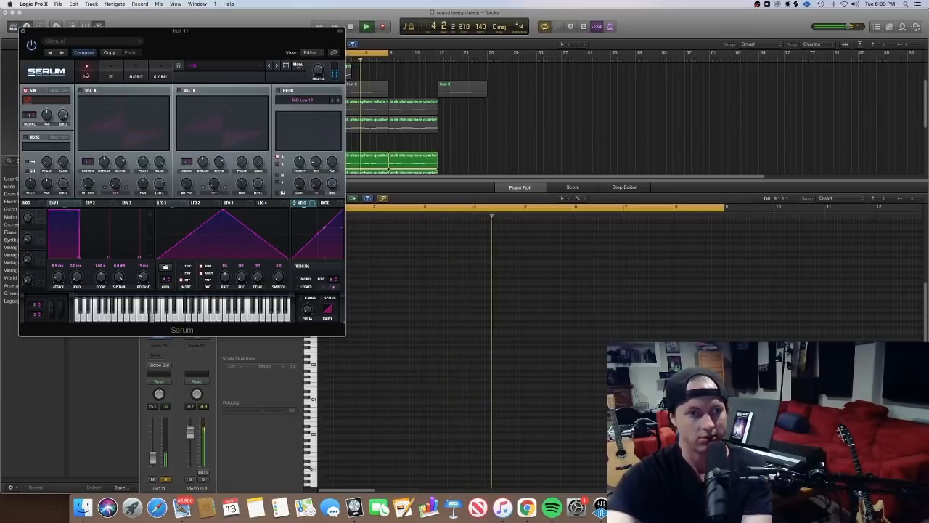
left_click_drag(34, 116, 35, 116)
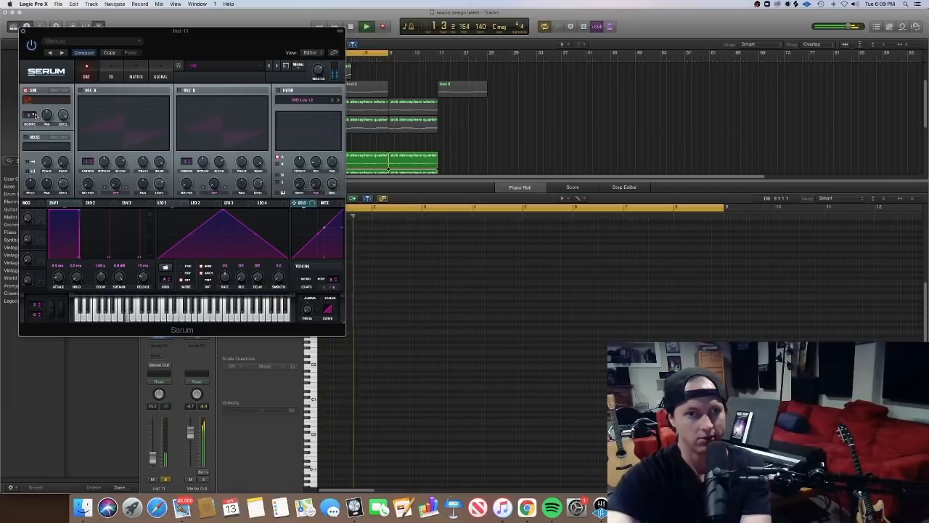
key("space")
left_click_drag(156, 53, 192, 151)
left_click_drag(243, 123, 258, 64)
key("space")
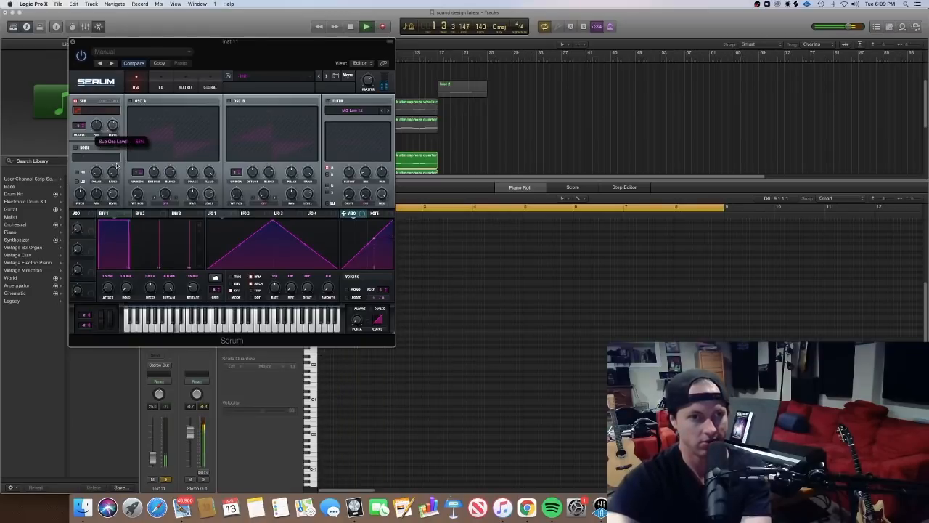
Enable OSC A with the Analog_BD_Sin wavetable alongside the Sub set to Direct Out, and play the loop
left_click(75, 101)
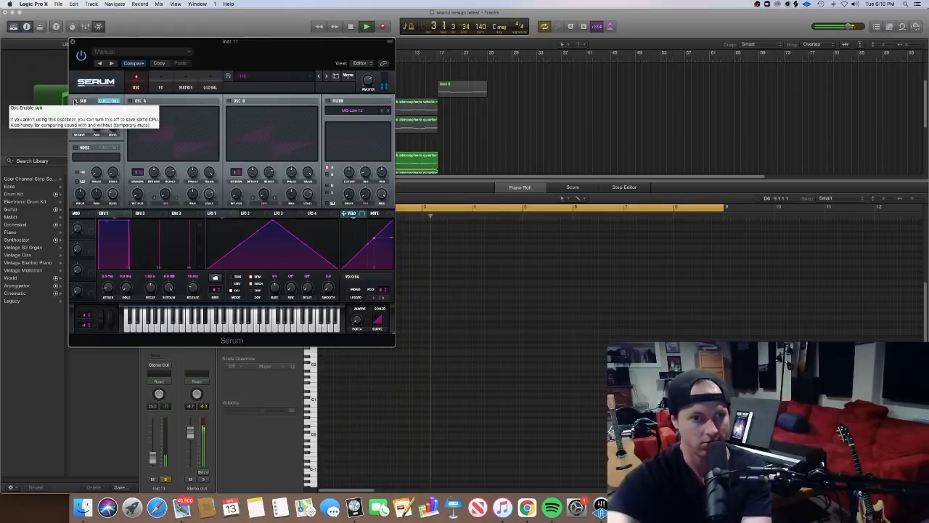
left_click(130, 101)
left_click(160, 111)
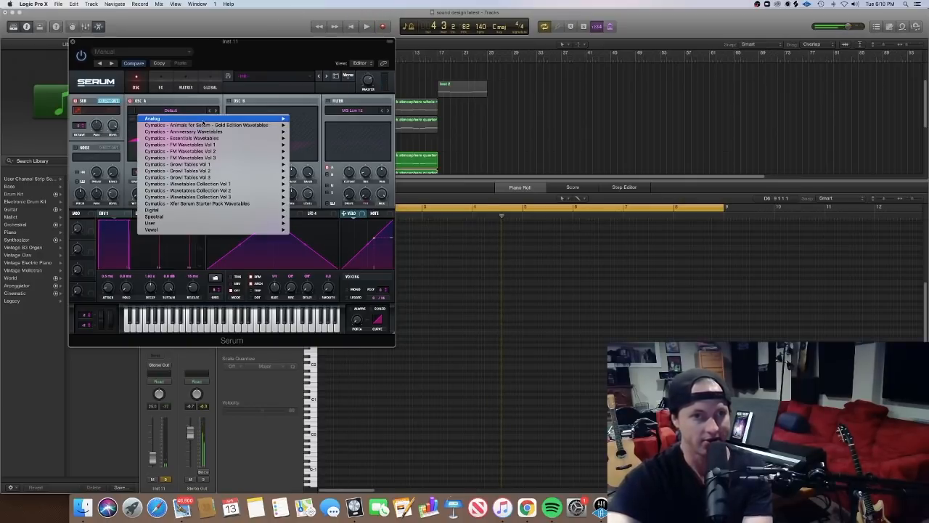
mouse_move(182, 118)
left_click(334, 138)
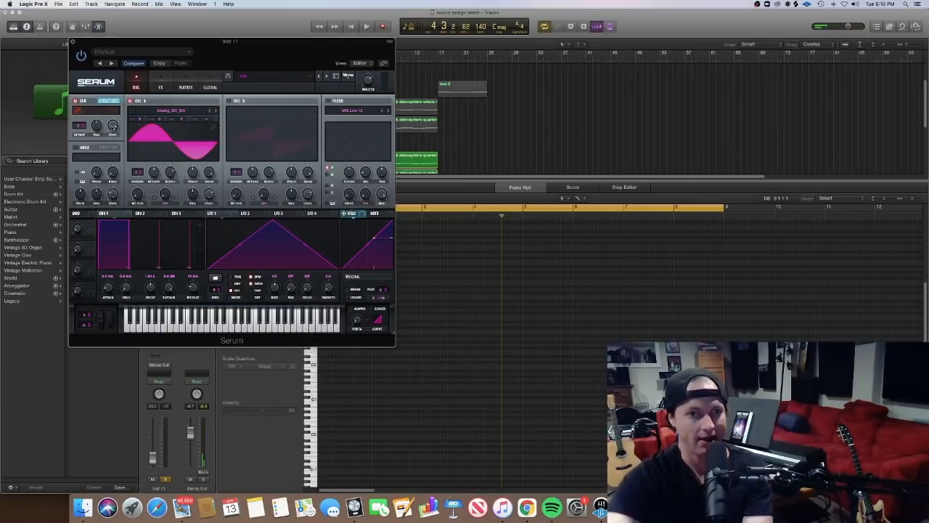
key("space")
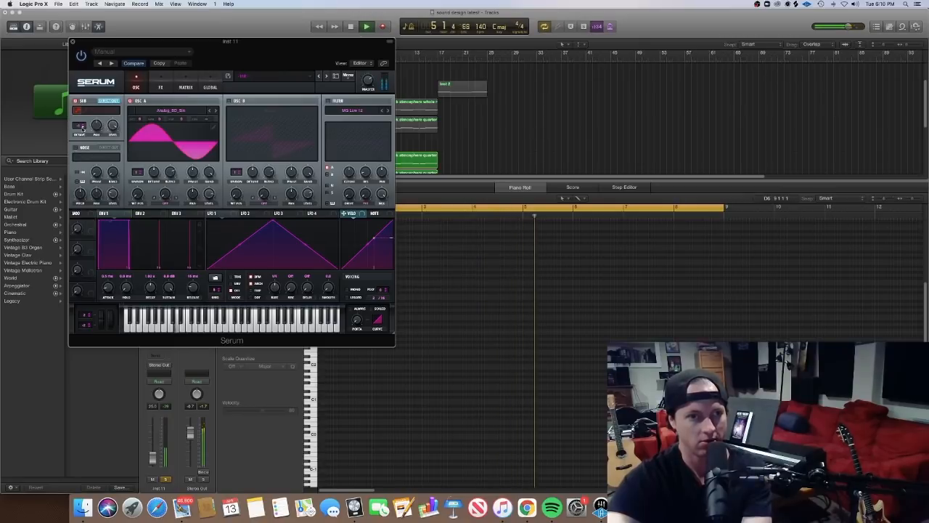
Adjust the Sub oscillator's octave on Inst 11 while the loop plays
mouse_move(82, 127)
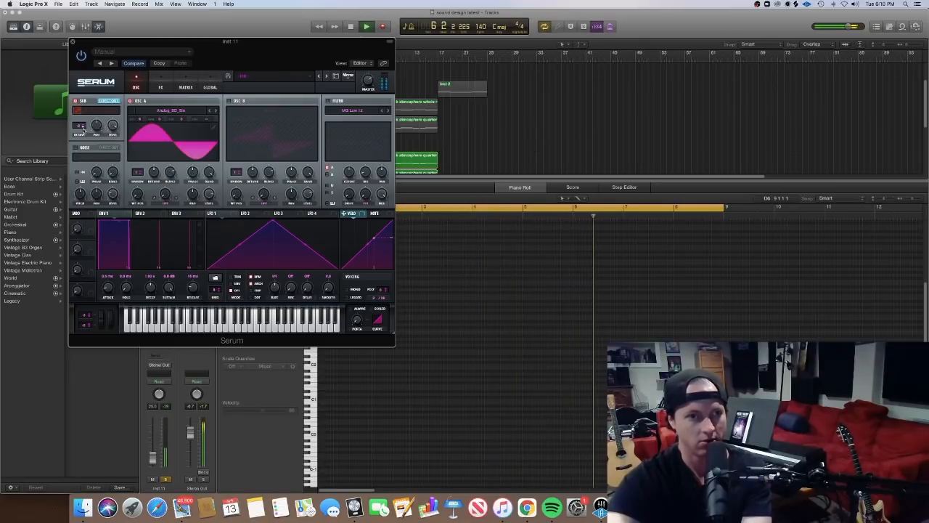
left_click_drag(83, 129, 83, 138)
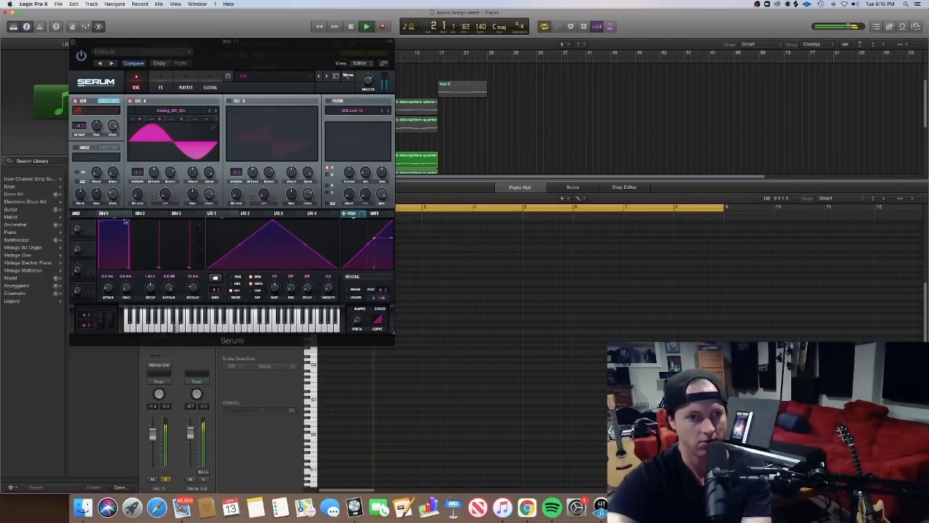
left_click(84, 125)
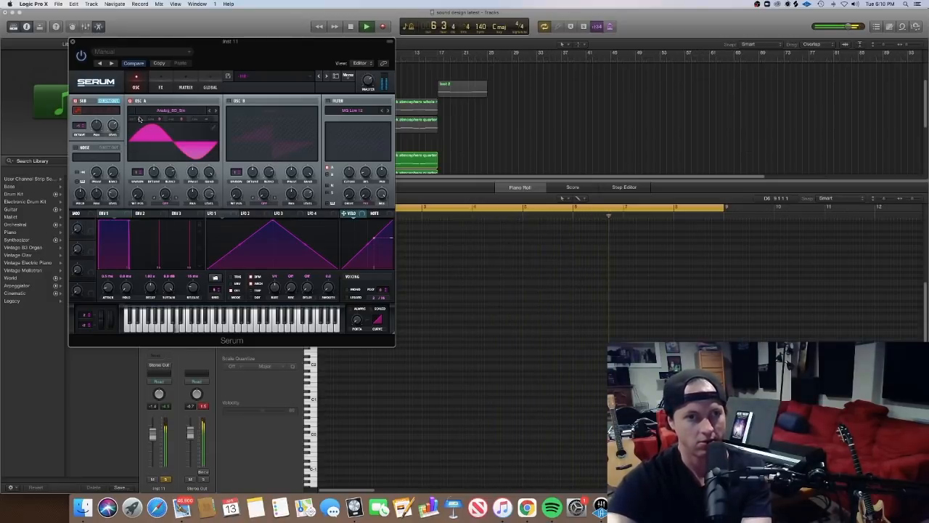
Bend LFO 1's rising slope into a convex curve and assign LFO 1 to the OSC A and Sub levels
left_click_drag(240, 245, 237, 235)
key("space")
left_click_drag(209, 194, 209, 194)
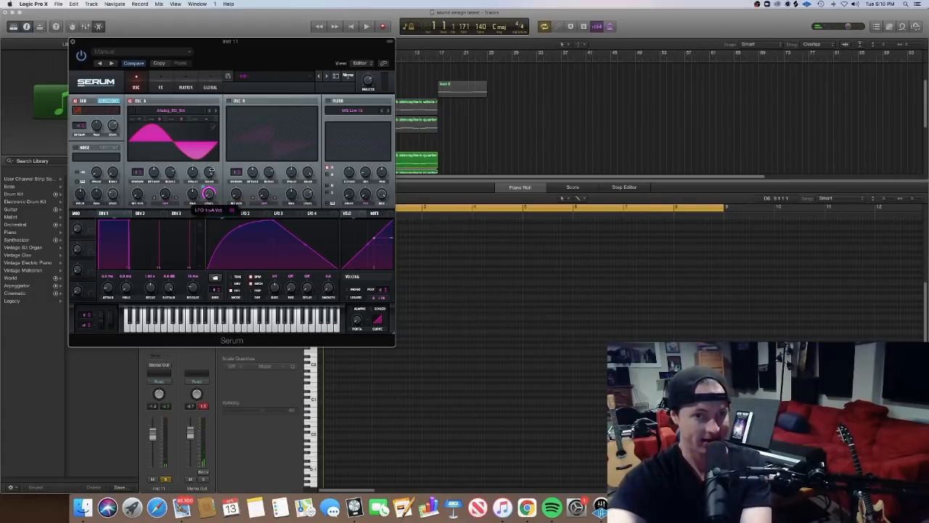
left_click_drag(116, 122, 112, 124)
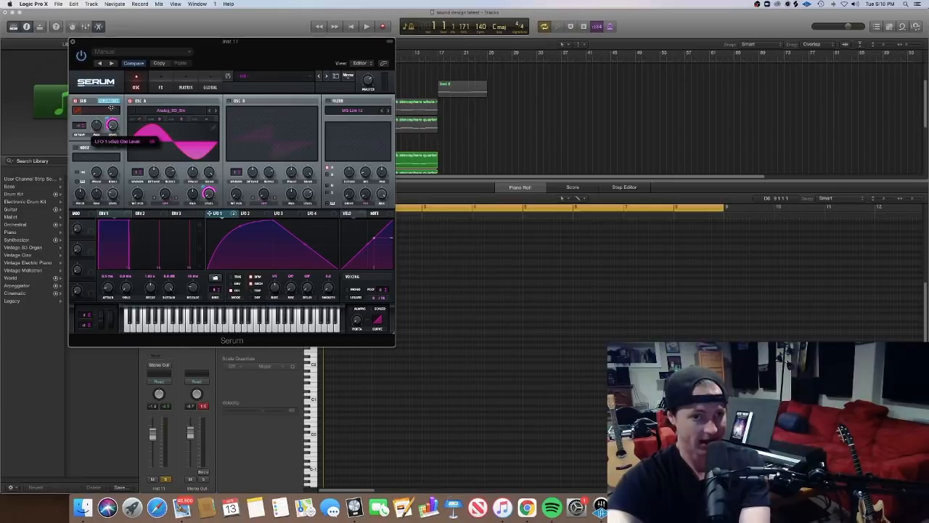
Move LFO 1's peak earlier in the cycle while playing the loop, and close the Serum window
key("space")
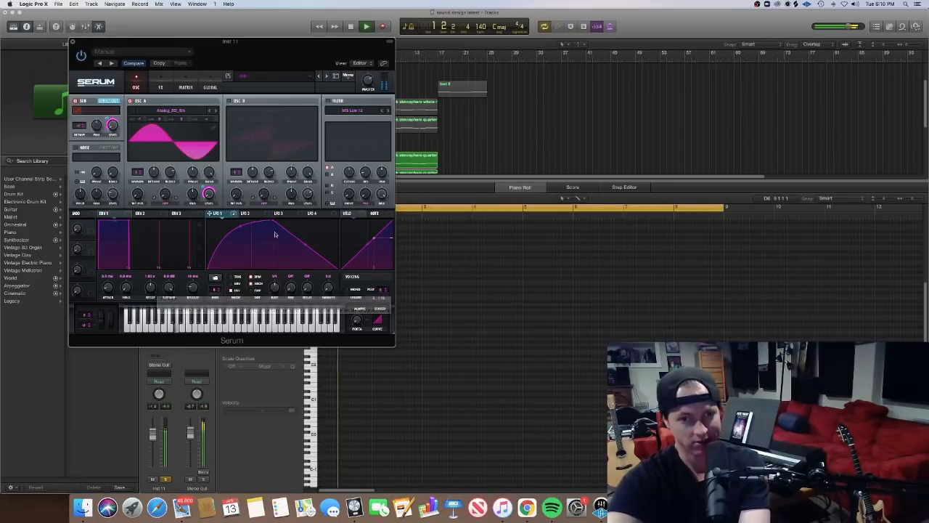
left_click_drag(274, 221, 252, 210)
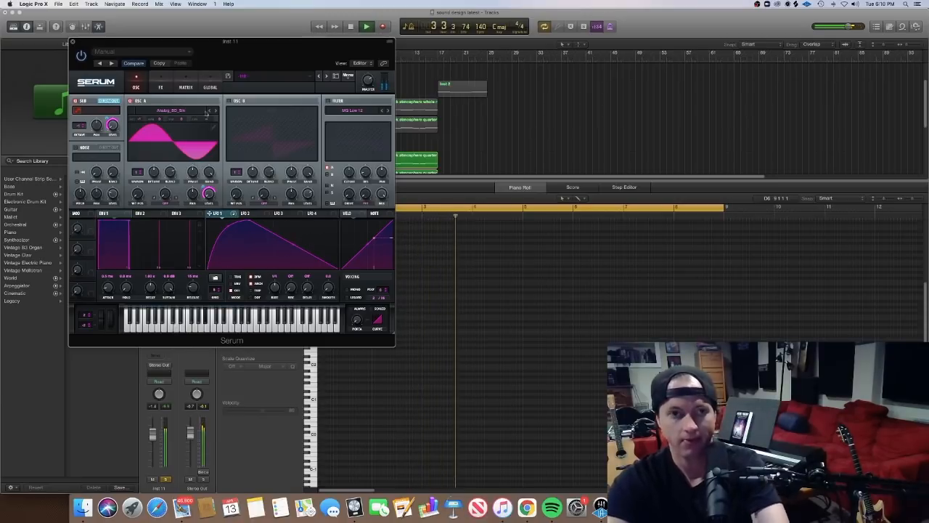
left_click(72, 44)
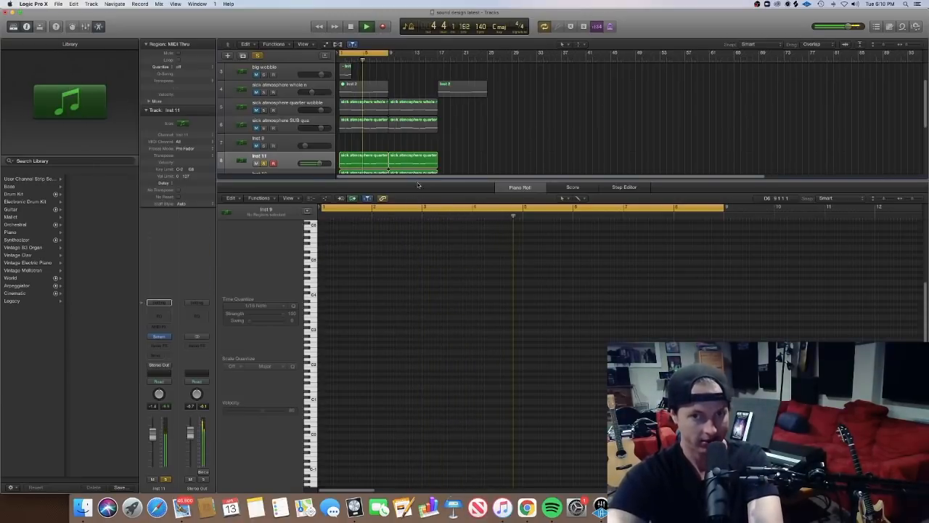
Hide the piano roll and replace the second Inst 10 region with a copy of the first arpeggio region at bar 9
key("e")
left_click(423, 208)
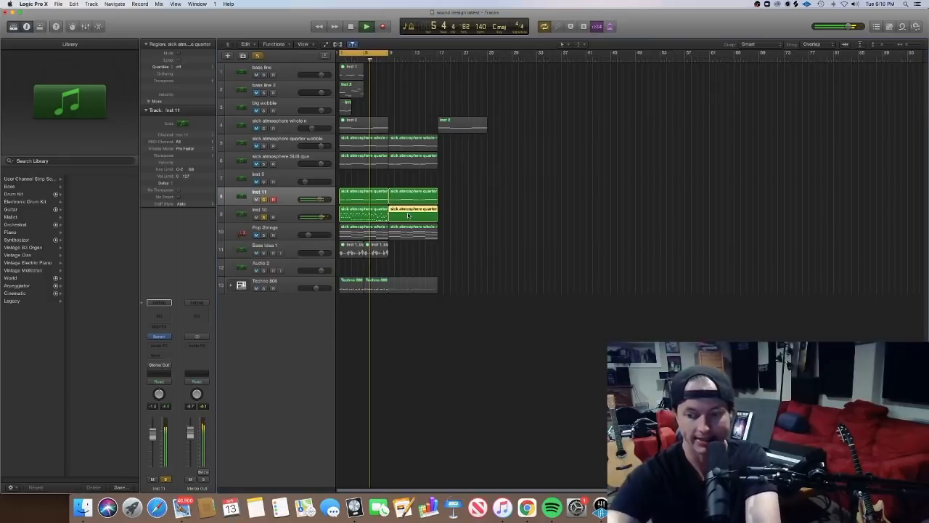
key("Delete")
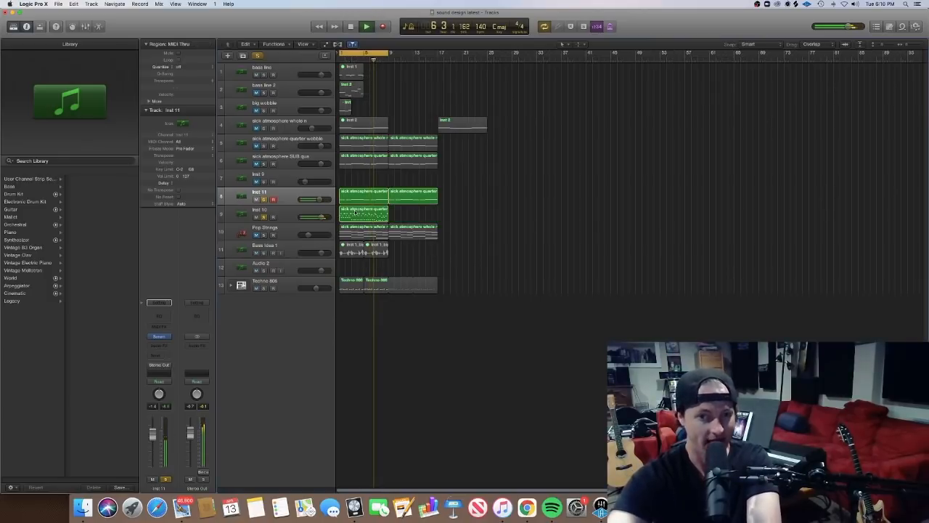
left_click(374, 213)
left_click_drag(353, 214, 400, 221)
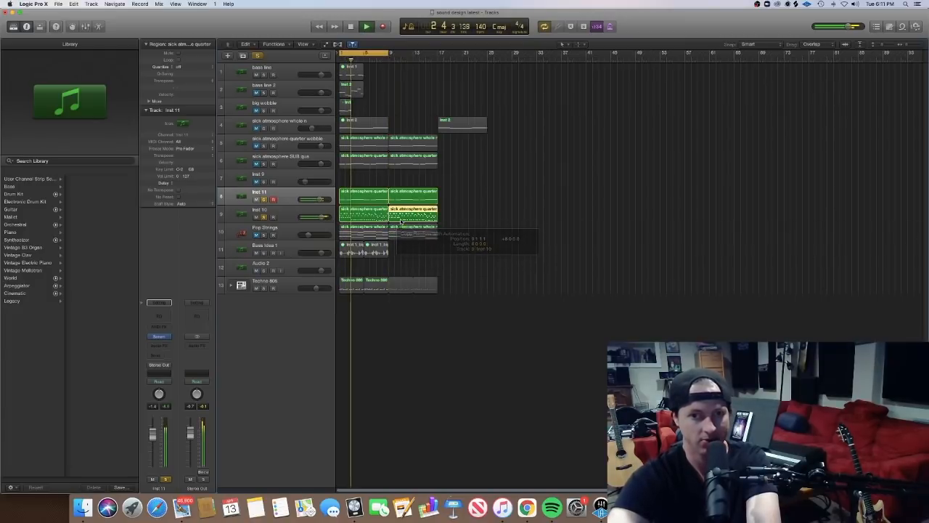
Solo the Techno 808 track with the two Serum layers, set its volume to +1.8 dB, and audition the loop
left_click(264, 289)
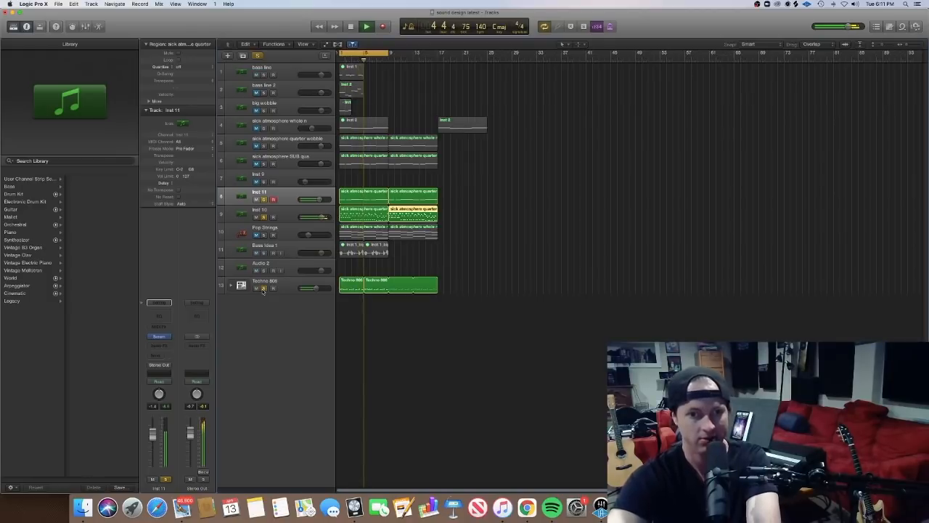
left_click_drag(317, 288, 322, 288)
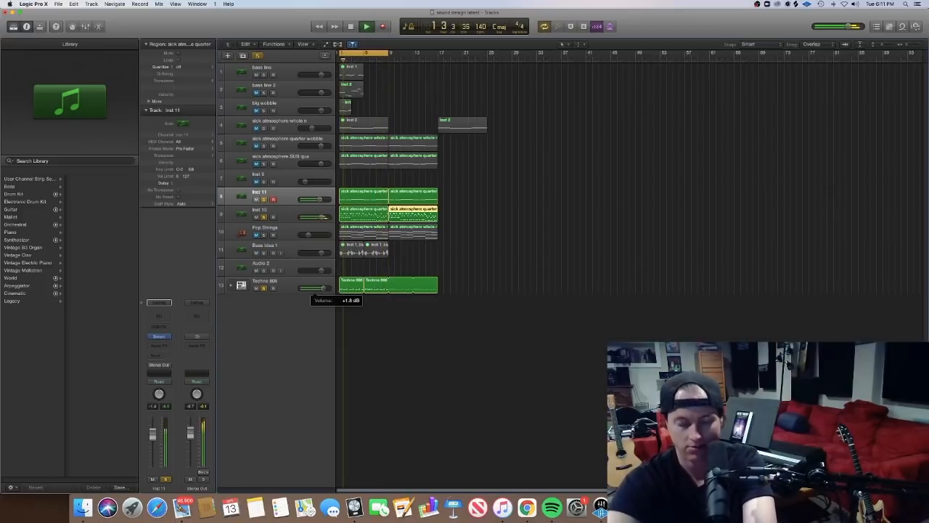
key("space")
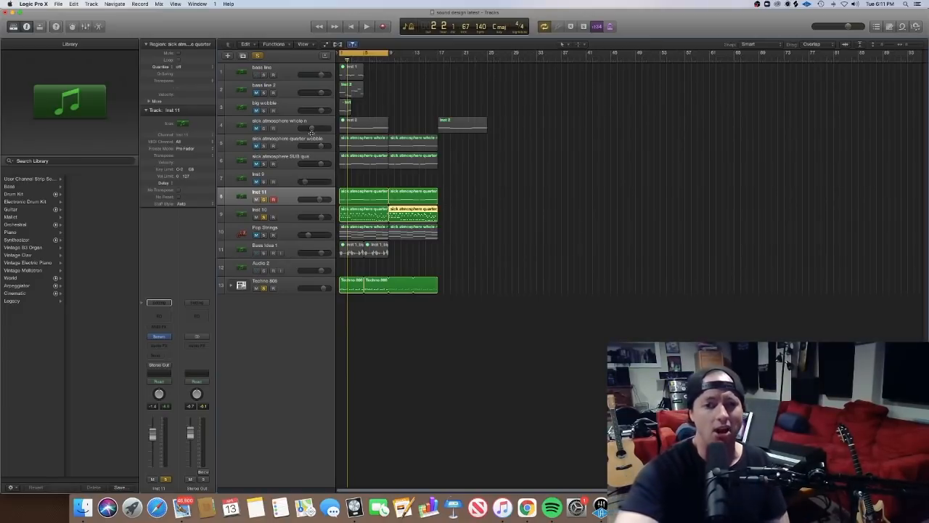
left_click(461, 274)
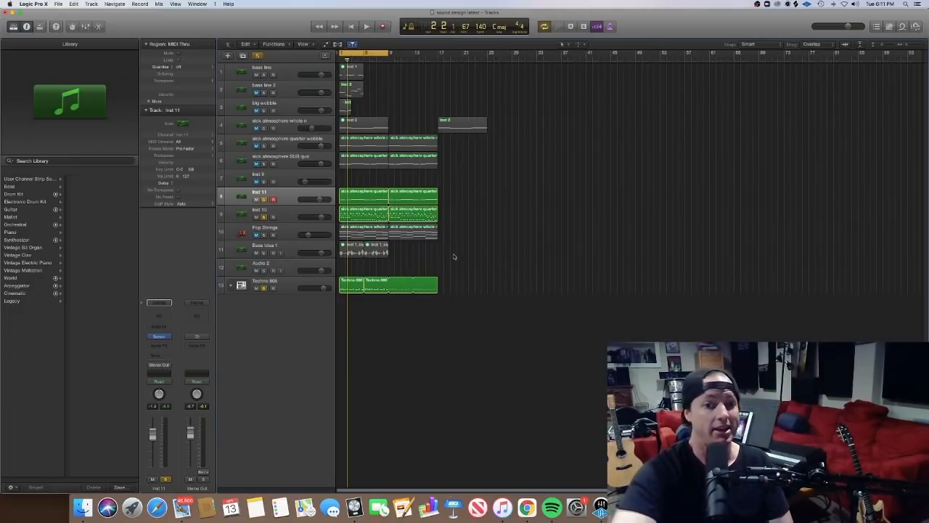